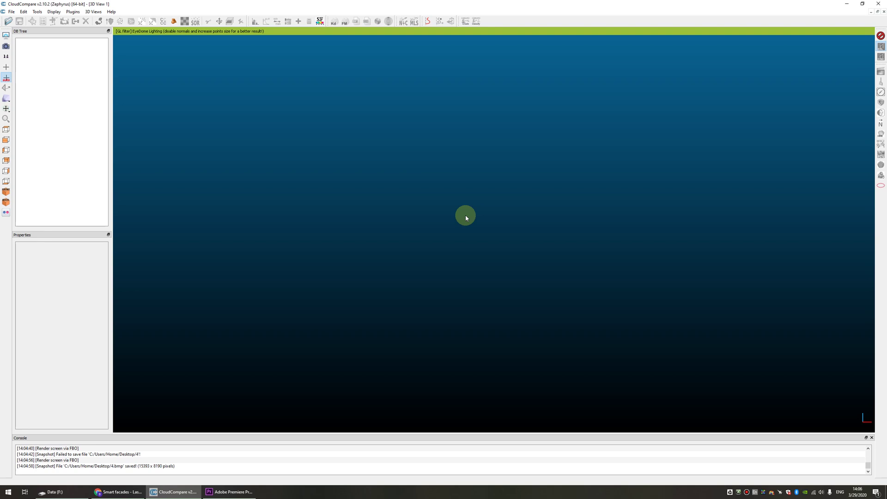
- Review the Smart facades forum post, then load Villa_1smCrop.e57 into CloudCompare
{"action": "left_click", "coordinate": [130, 491]}
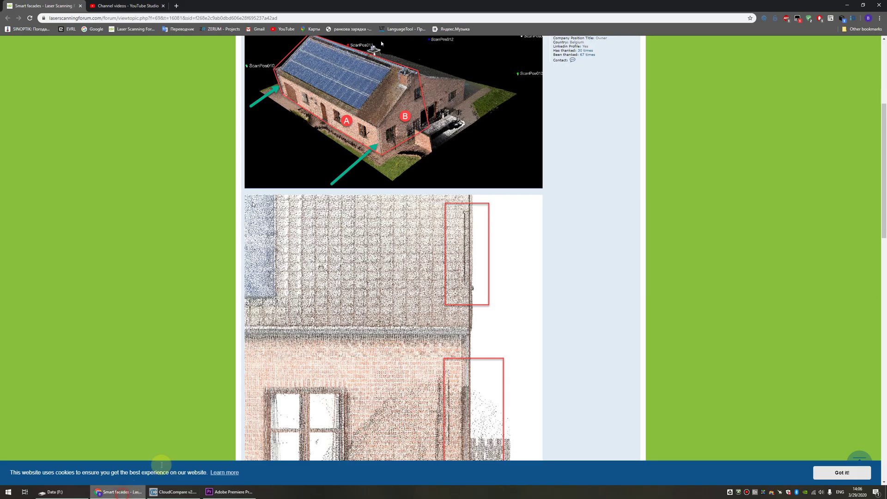
{"action": "scroll", "coordinate": [374, 284], "scroll_direction": "up", "scroll_amount": 3}
{"action": "scroll", "coordinate": [392, 287], "scroll_direction": "up", "scroll_amount": 3}
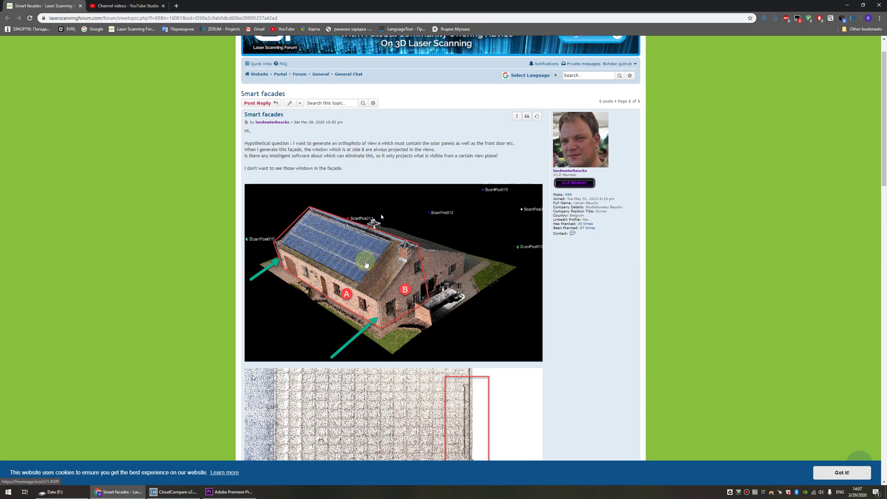
{"action": "scroll", "coordinate": [368, 267], "scroll_direction": "down", "scroll_amount": 2}
{"action": "scroll", "coordinate": [360, 187], "scroll_direction": "down", "scroll_amount": 2}
{"action": "scroll", "coordinate": [358, 184], "scroll_direction": "down", "scroll_amount": 1}
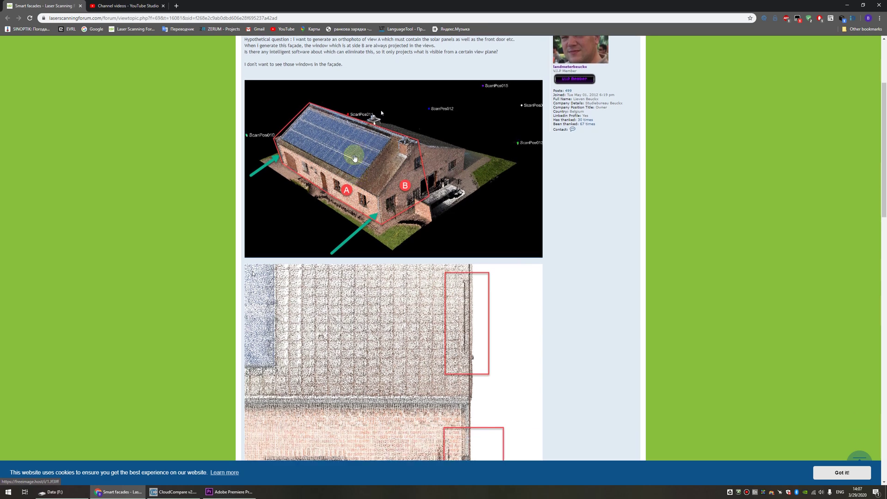
{"action": "scroll", "coordinate": [416, 201], "scroll_direction": "down", "scroll_amount": 1}
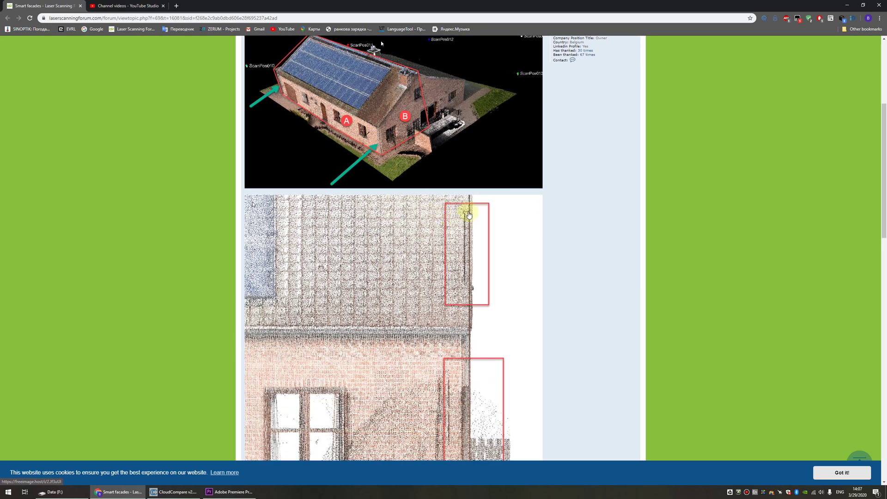
{"action": "scroll", "coordinate": [465, 291], "scroll_direction": "down", "scroll_amount": 2}
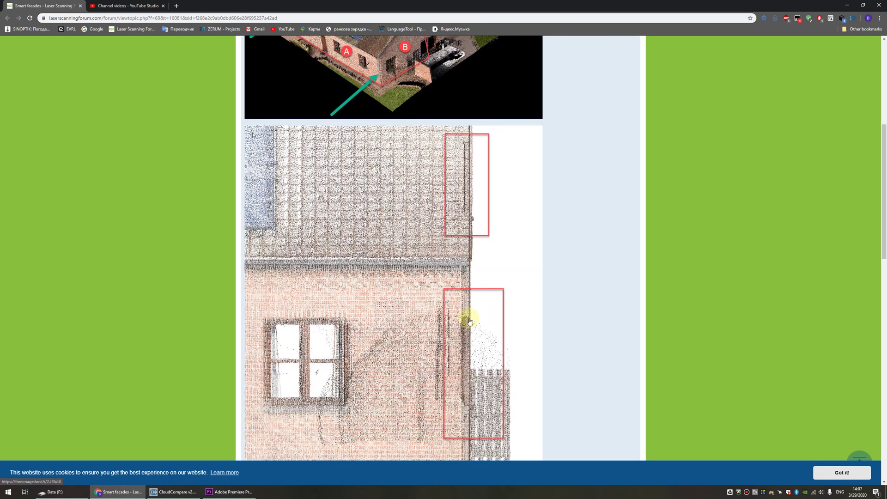
{"action": "scroll", "coordinate": [472, 322], "scroll_direction": "up", "scroll_amount": 2}
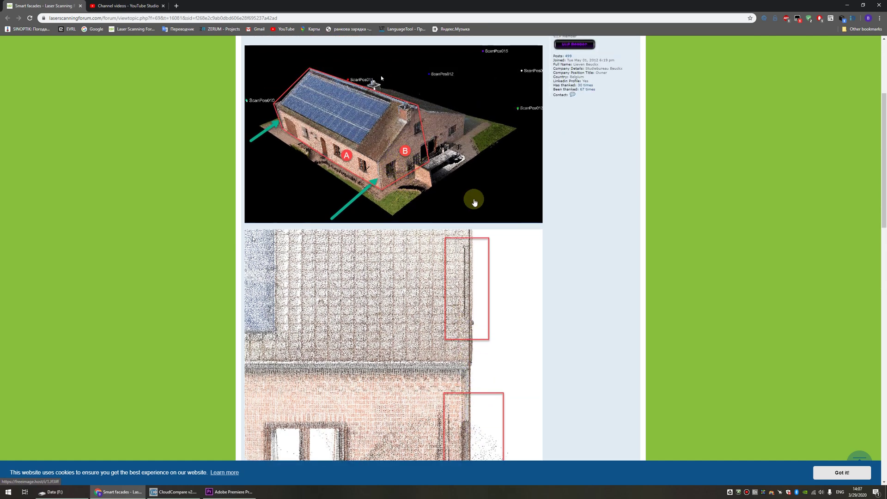
{"action": "scroll", "coordinate": [476, 262], "scroll_direction": "down", "scroll_amount": 3}
{"action": "scroll", "coordinate": [476, 262], "scroll_direction": "down", "scroll_amount": 3}
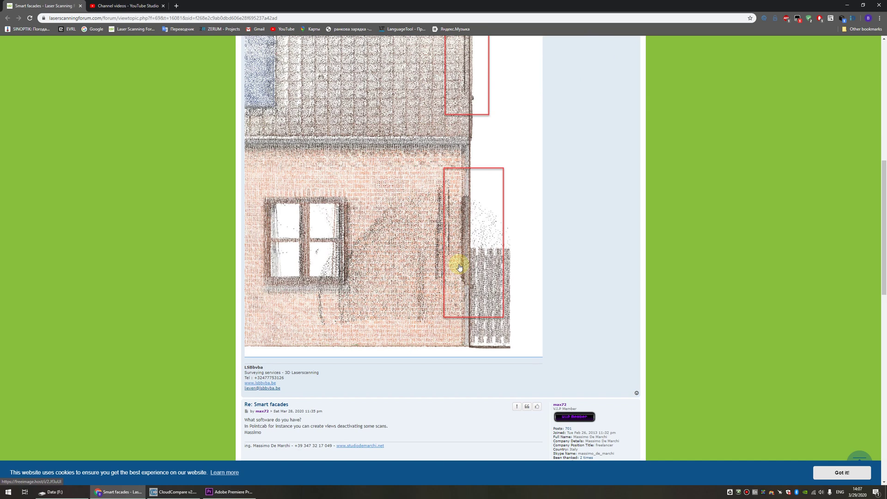
{"action": "scroll", "coordinate": [460, 270], "scroll_direction": "up", "scroll_amount": 4}
{"action": "scroll", "coordinate": [460, 269], "scroll_direction": "up", "scroll_amount": 3}
{"action": "scroll", "coordinate": [460, 270], "scroll_direction": "up", "scroll_amount": 2}
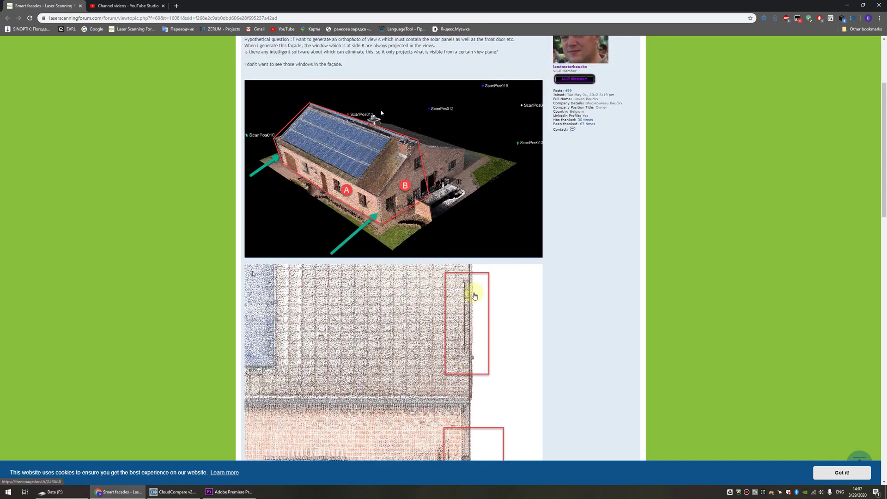
{"action": "left_click", "coordinate": [174, 491]}
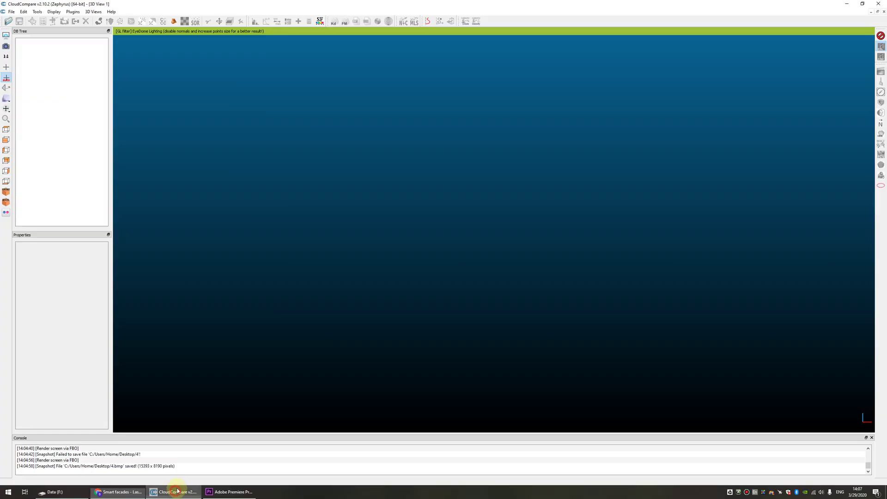
{"action": "left_click", "coordinate": [7, 21]}
{"action": "left_click_drag", "start_coordinate": [98, 18], "coordinate": [201, 26]}
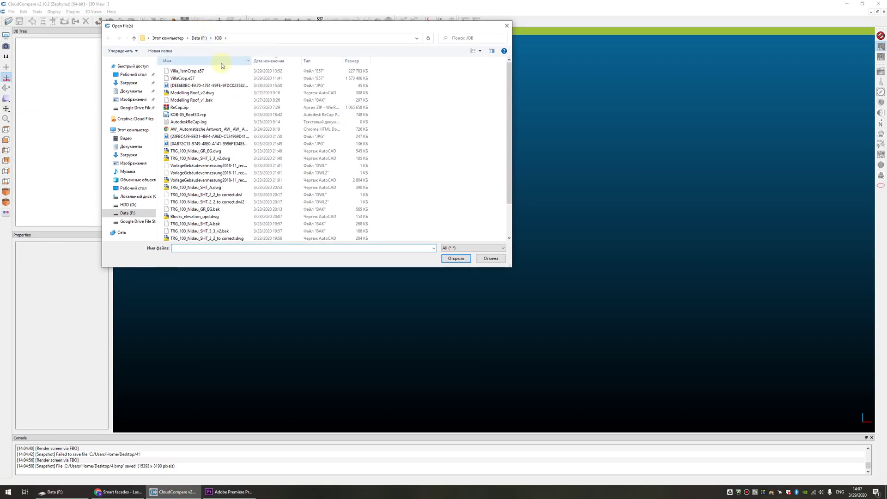
{"action": "left_click", "coordinate": [187, 70]}
{"action": "left_click", "coordinate": [455, 258]}
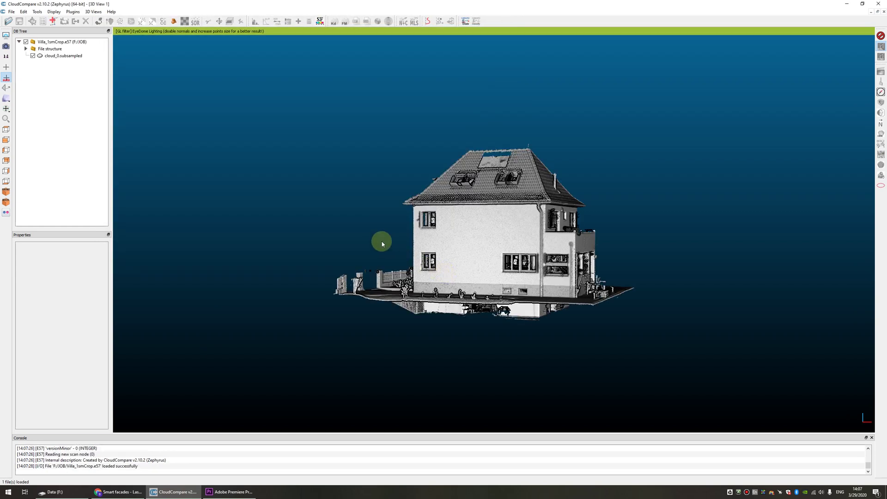
{"action": "scroll", "coordinate": [520, 208], "scroll_direction": "up", "scroll_amount": 3}
{"action": "scroll", "coordinate": [520, 208], "scroll_direction": "up", "scroll_amount": 2}
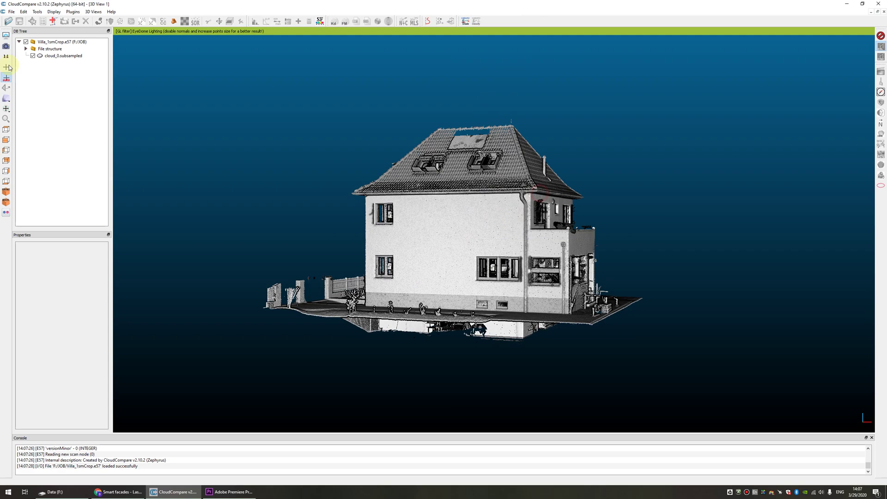
- Switch the 3D view to orthographic projection
{"action": "right_click", "coordinate": [8, 97]}
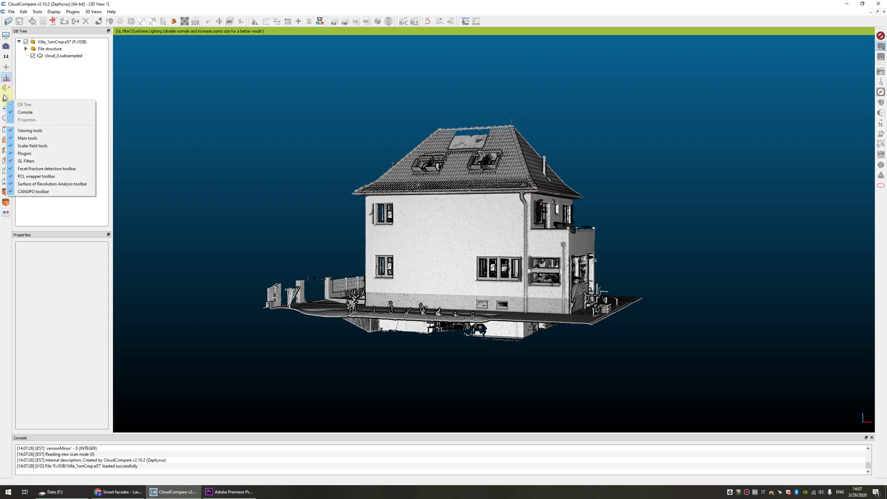
{"action": "left_click", "coordinate": [6, 91]}
{"action": "left_click", "coordinate": [42, 95]}
{"action": "mouse_move", "coordinate": [565, 231]}
{"action": "left_mouse_down"}
{"action": "mouse_move", "coordinate": [505, 226]}
{"action": "mouse_move", "coordinate": [478, 243]}
{"action": "left_mouse_up"}
{"action": "scroll", "coordinate": [504, 225], "scroll_direction": "up", "scroll_amount": 2}
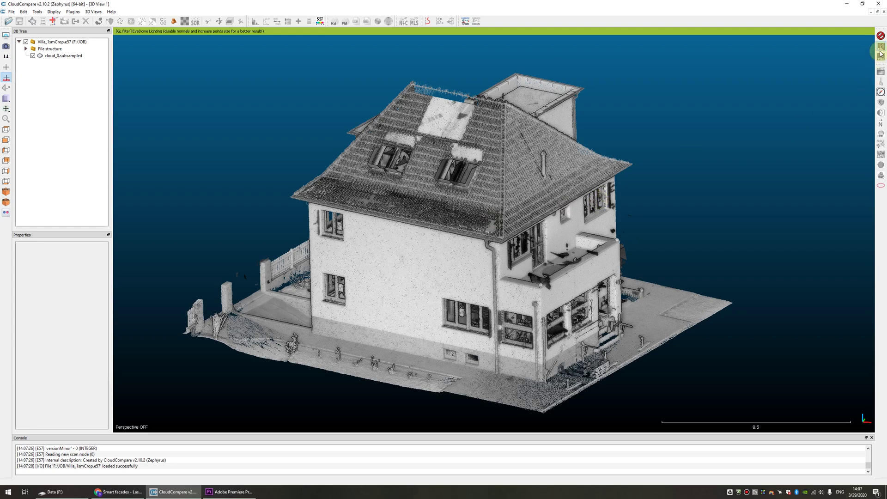
- Turn eye-dome lighting off and back on while orbiting toward the front facade
{"action": "left_click", "coordinate": [880, 36]}
{"action": "left_click_drag", "start_coordinate": [596, 180], "coordinate": [567, 170]}
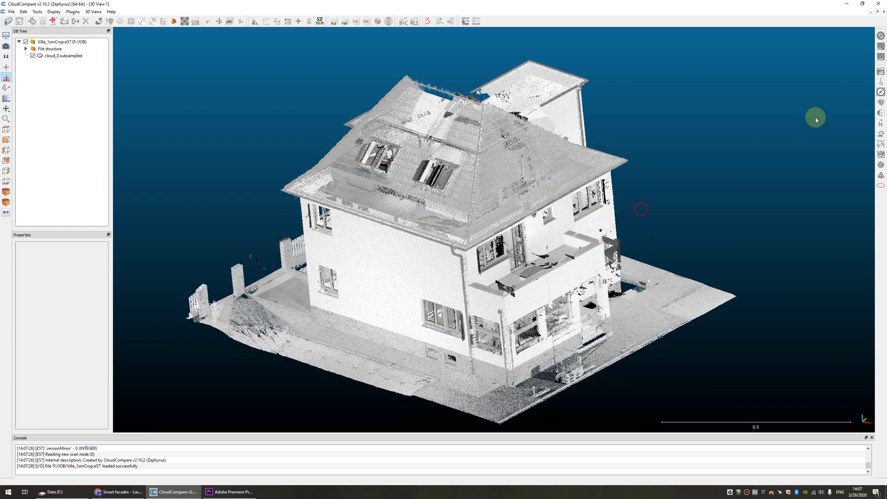
{"action": "left_click", "coordinate": [881, 46]}
{"action": "left_click_drag", "start_coordinate": [693, 257], "coordinate": [637, 235]}
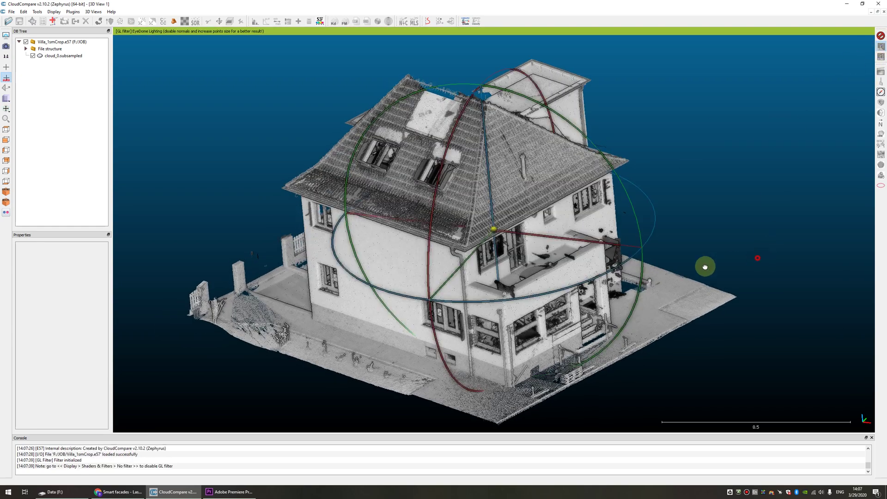
{"action": "mouse_move", "coordinate": [693, 298]}
{"action": "left_mouse_down"}
{"action": "mouse_move", "coordinate": [590, 246]}
{"action": "mouse_move", "coordinate": [430, 200]}
{"action": "mouse_move", "coordinate": [205, 165]}
{"action": "left_mouse_up"}
- Display the cloud_0.subsampled cloud in its RGB colours
{"action": "left_click", "coordinate": [64, 56]}
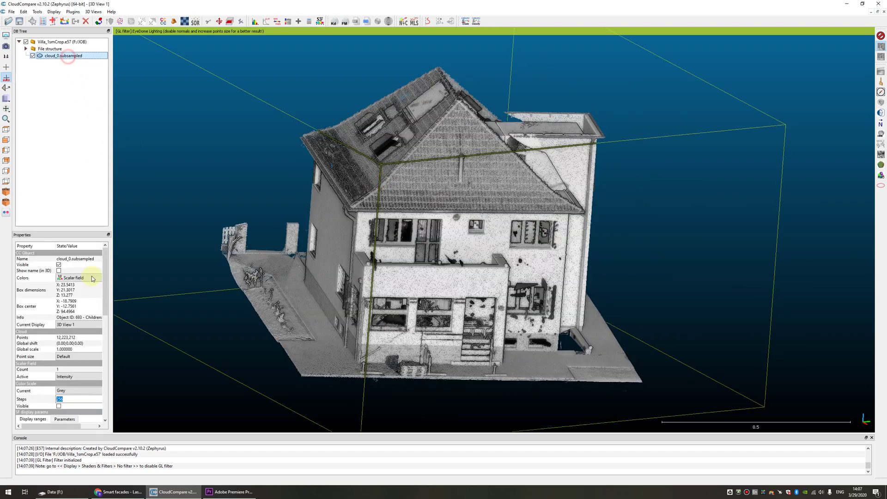
{"action": "left_click", "coordinate": [74, 278]}
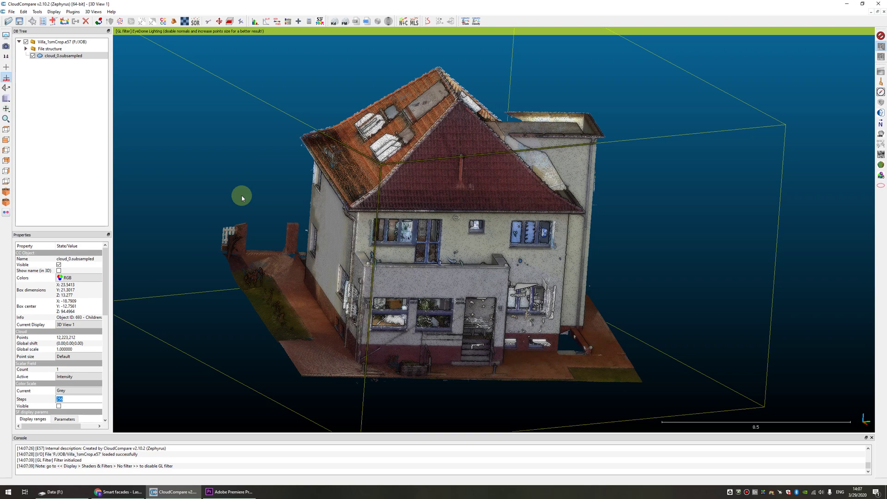
{"action": "mouse_move", "coordinate": [239, 196]}
{"action": "left_mouse_down"}
{"action": "mouse_move", "coordinate": [390, 186]}
{"action": "mouse_move", "coordinate": [416, 208]}
{"action": "left_mouse_up"}
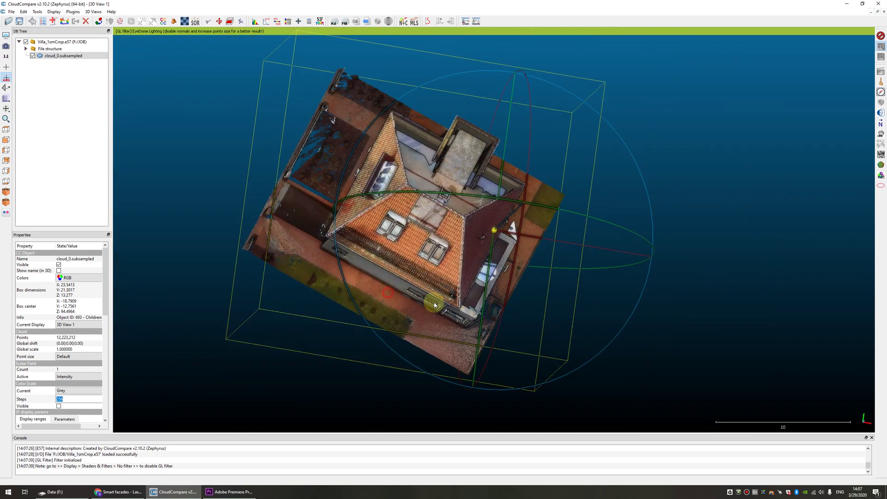
- From top view, rotate the cloud around Z until its walls are square, and apply
{"action": "left_click", "coordinate": [6, 138]}
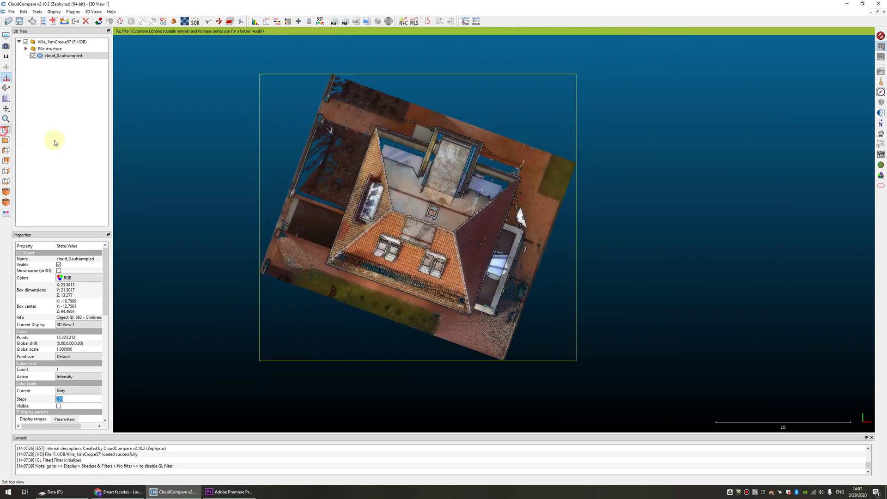
{"action": "left_click", "coordinate": [219, 21]}
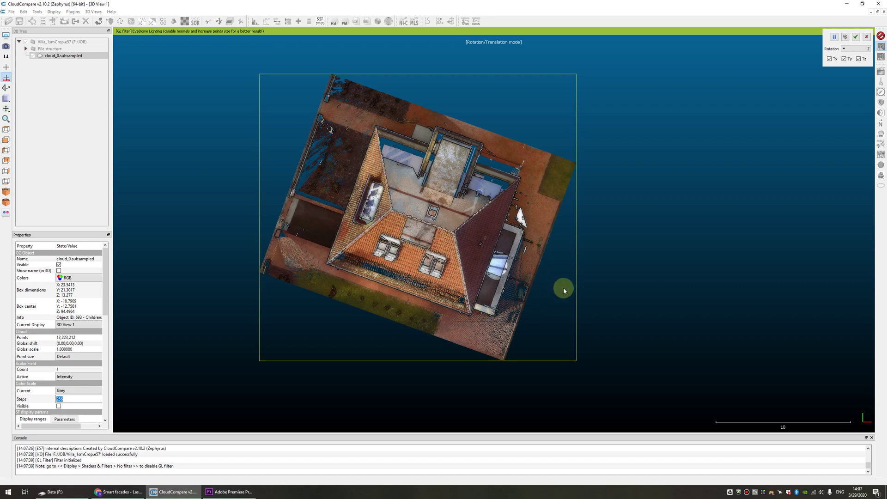
{"action": "left_click_drag", "start_coordinate": [565, 287], "coordinate": [646, 110]}
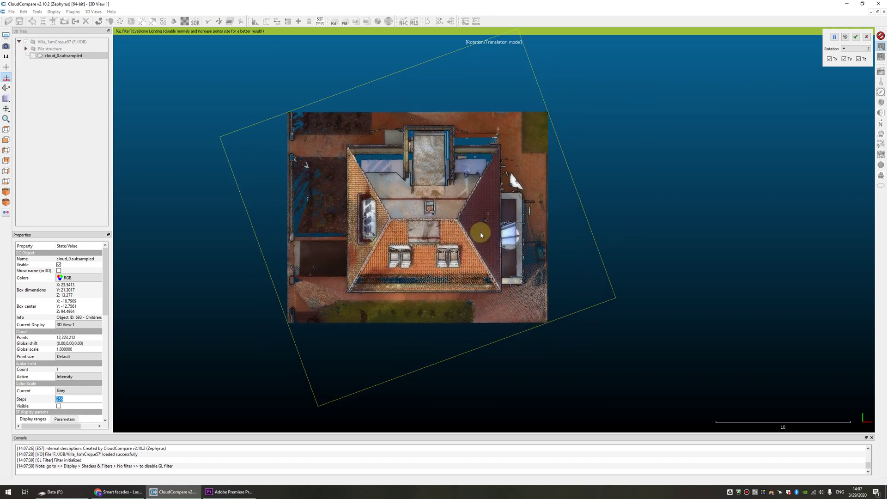
{"action": "right_click_drag", "start_coordinate": [539, 292], "coordinate": [558, 298]}
{"action": "scroll", "coordinate": [558, 298], "scroll_direction": "up", "scroll_amount": 2}
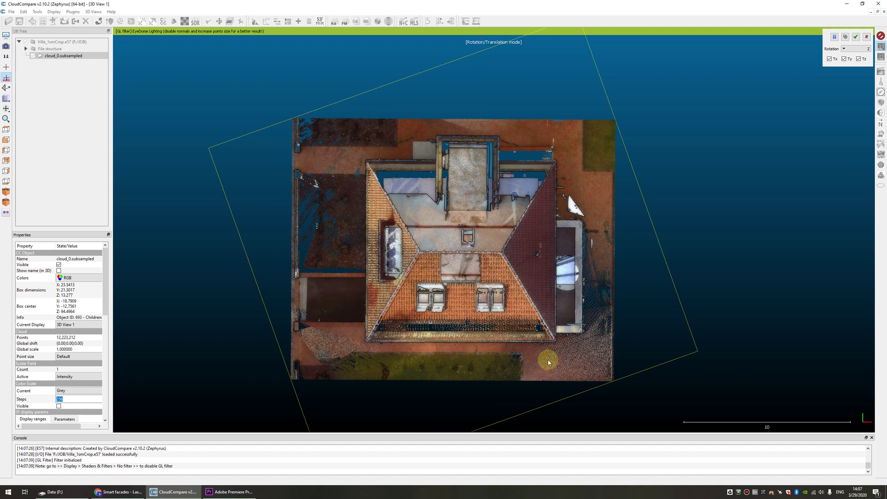
{"action": "scroll", "coordinate": [539, 359], "scroll_direction": "up", "scroll_amount": 1}
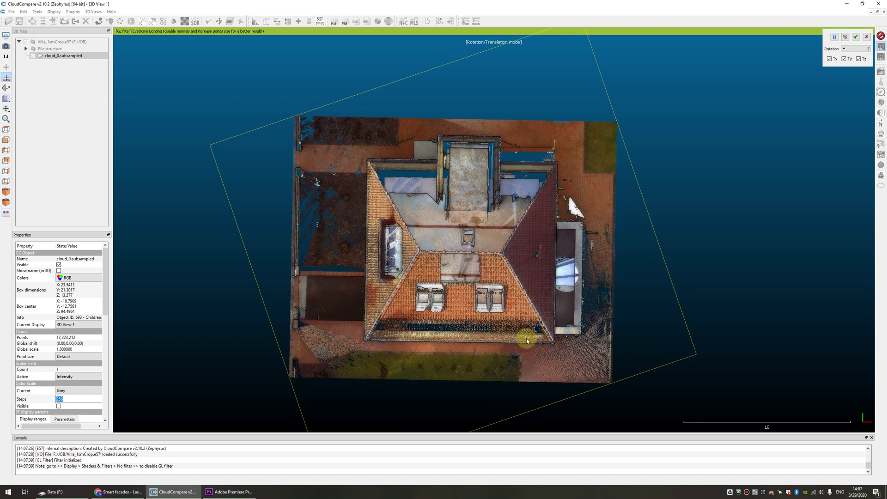
{"action": "scroll", "coordinate": [588, 187], "scroll_direction": "up", "scroll_amount": 1}
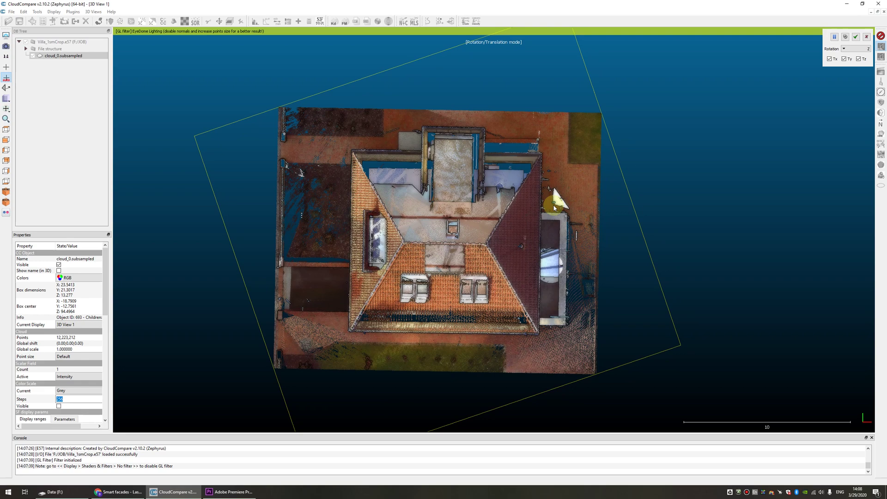
{"action": "scroll", "coordinate": [568, 239], "scroll_direction": "up", "scroll_amount": 2}
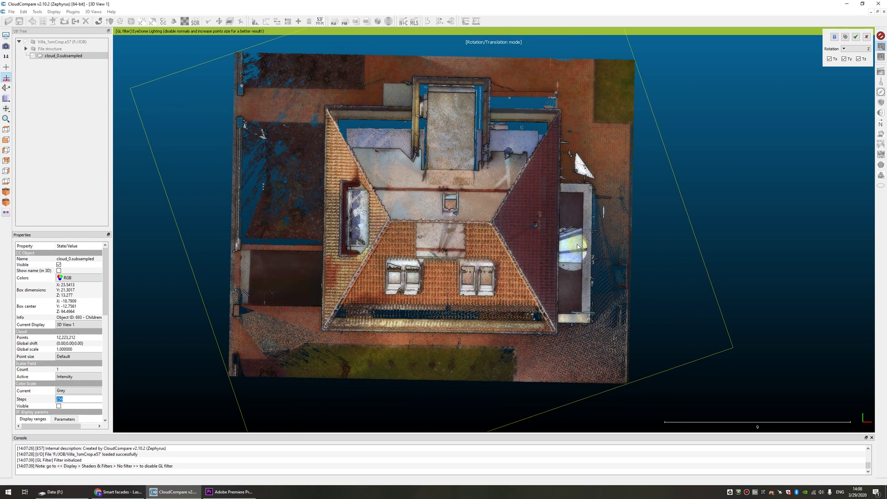
{"action": "scroll", "coordinate": [571, 186], "scroll_direction": "up", "scroll_amount": 2}
{"action": "scroll", "coordinate": [571, 186], "scroll_direction": "up", "scroll_amount": 1}
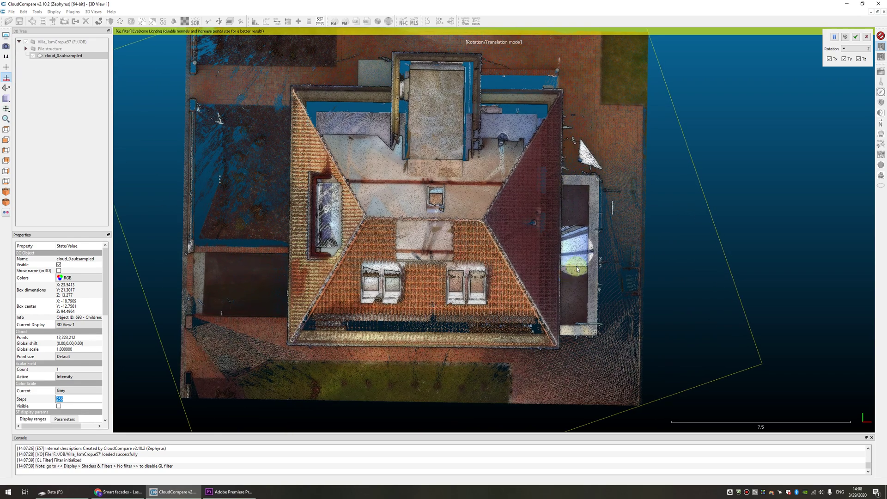
{"action": "left_click", "coordinate": [856, 39]}
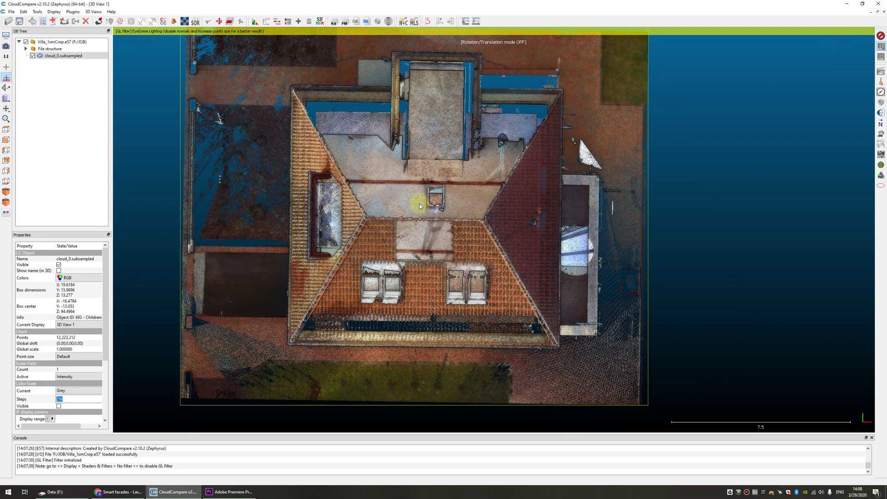
- View the house from the left side, then the opposite side, centring each facade
{"action": "left_click", "coordinate": [7, 152]}
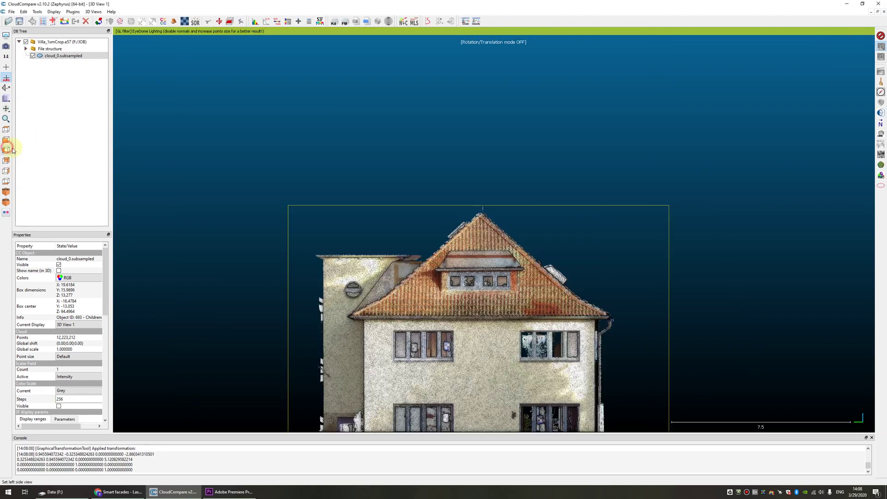
{"action": "left_click_drag", "start_coordinate": [375, 195], "coordinate": [437, 232]}
{"action": "scroll", "coordinate": [437, 232], "scroll_direction": "up", "scroll_amount": 2}
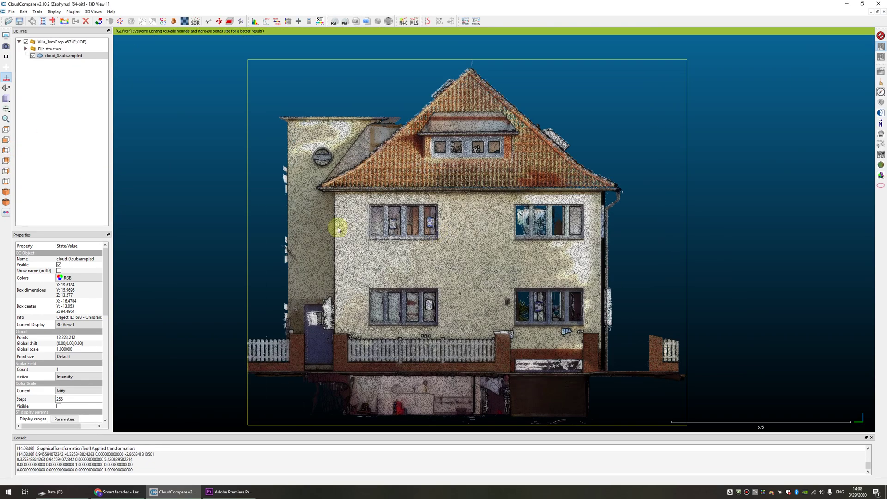
{"action": "left_click", "coordinate": [7, 142]}
{"action": "left_click_drag", "start_coordinate": [589, 232], "coordinate": [378, 236]}
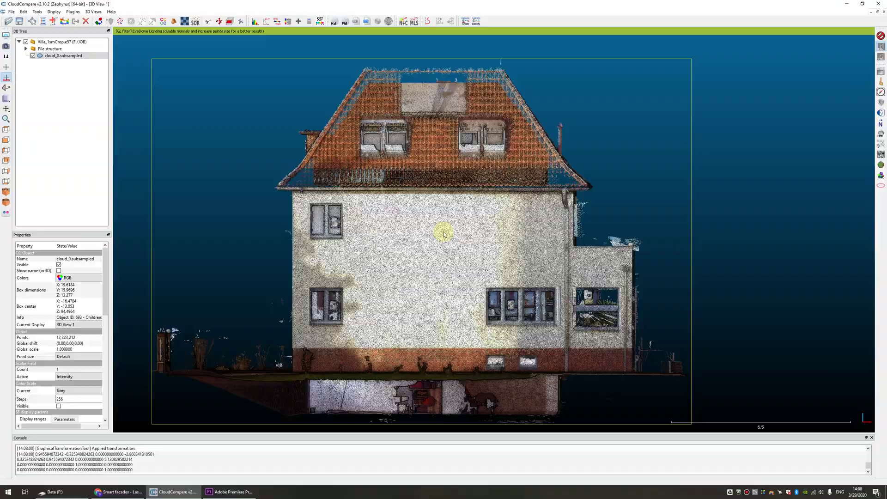
{"action": "scroll", "coordinate": [444, 234], "scroll_direction": "up", "scroll_amount": 3}
{"action": "scroll", "coordinate": [333, 176], "scroll_direction": "up", "scroll_amount": 3}
{"action": "scroll", "coordinate": [454, 194], "scroll_direction": "up", "scroll_amount": 1}
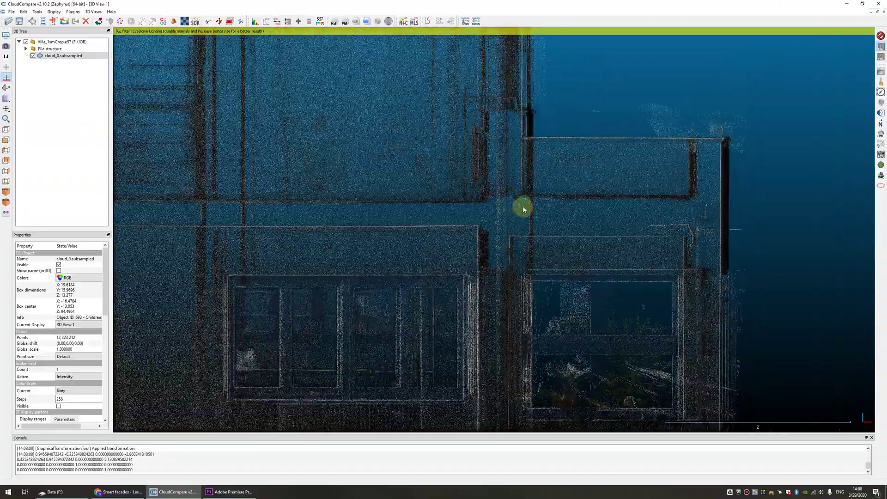
- Raise the point size on the facade close-up, then bring it back down to 1
{"action": "mouse_move", "coordinate": [522, 208]}
{"action": "right_mouse_down"}
{"action": "mouse_move", "coordinate": [470, 196]}
{"action": "mouse_move", "coordinate": [333, 191]}
{"action": "mouse_move", "coordinate": [457, 208]}
{"action": "right_mouse_up"}
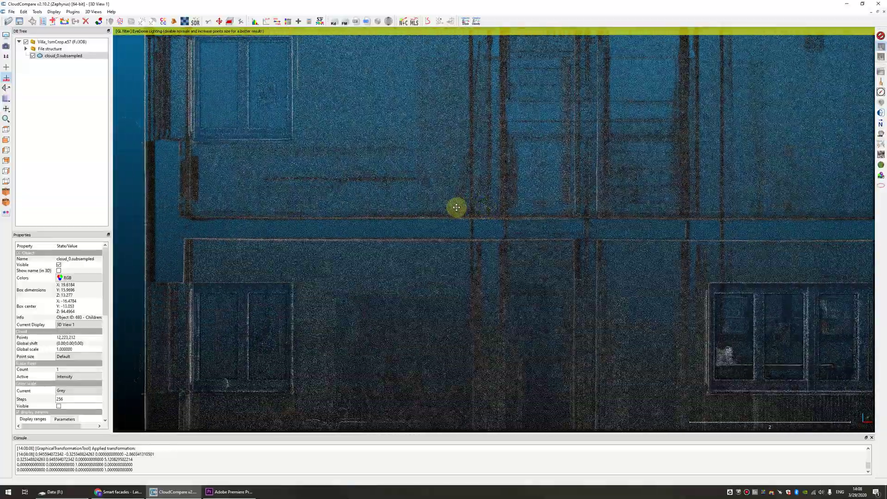
{"action": "scroll", "coordinate": [341, 215], "scroll_direction": "down", "scroll_amount": 5}
{"action": "scroll", "coordinate": [399, 208], "scroll_direction": "up", "scroll_amount": 4}
{"action": "scroll", "coordinate": [313, 208], "scroll_direction": "up", "scroll_amount": 2}
{"action": "right_click_drag", "start_coordinate": [312, 207], "coordinate": [318, 205]}
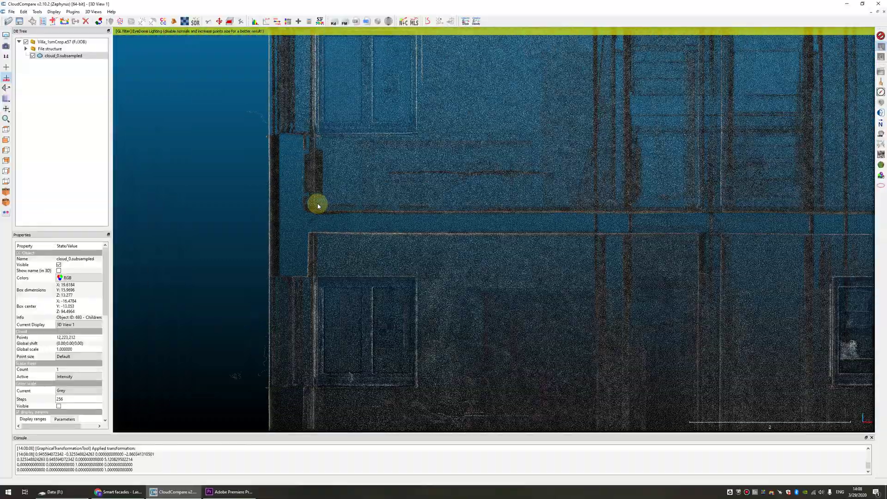
{"action": "scroll", "coordinate": [318, 205], "scroll_direction": "down", "scroll_amount": 5}
{"action": "scroll", "coordinate": [374, 194], "scroll_direction": "down", "scroll_amount": 3}
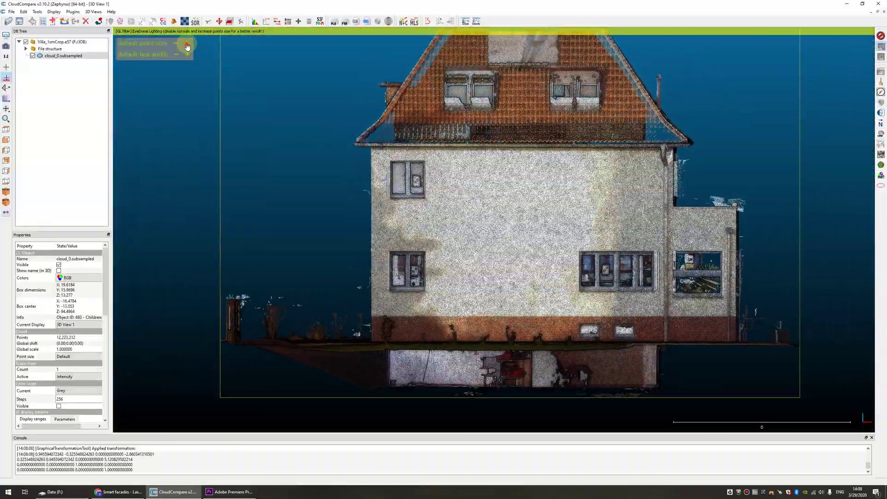
{"action": "left_click", "coordinate": [188, 46]}
{"action": "scroll", "coordinate": [441, 195], "scroll_direction": "up", "scroll_amount": 8}
{"action": "scroll", "coordinate": [441, 194], "scroll_direction": "up", "scroll_amount": 6}
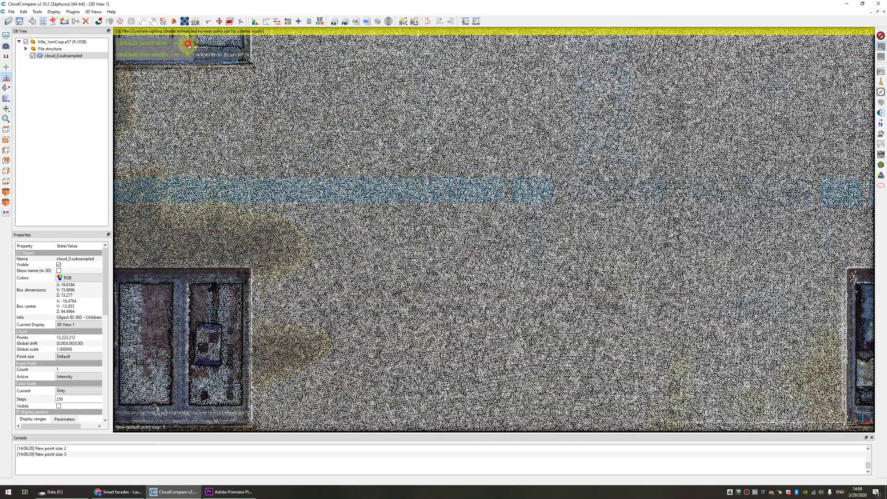
{"action": "left_click", "coordinate": [188, 47]}
{"action": "scroll", "coordinate": [299, 194], "scroll_direction": "down", "scroll_amount": 6}
{"action": "scroll", "coordinate": [298, 174], "scroll_direction": "down", "scroll_amount": 4}
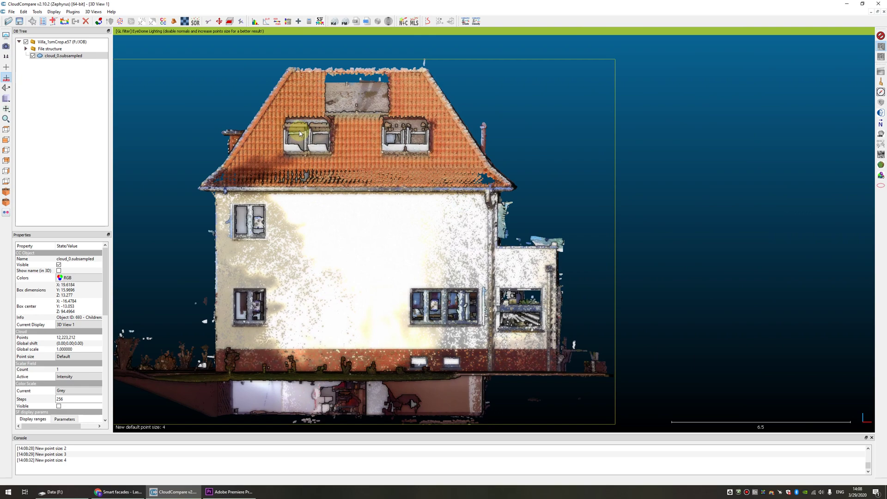
{"action": "mouse_move", "coordinate": [146, 45]}
{"action": "left_click", "coordinate": [177, 46]}
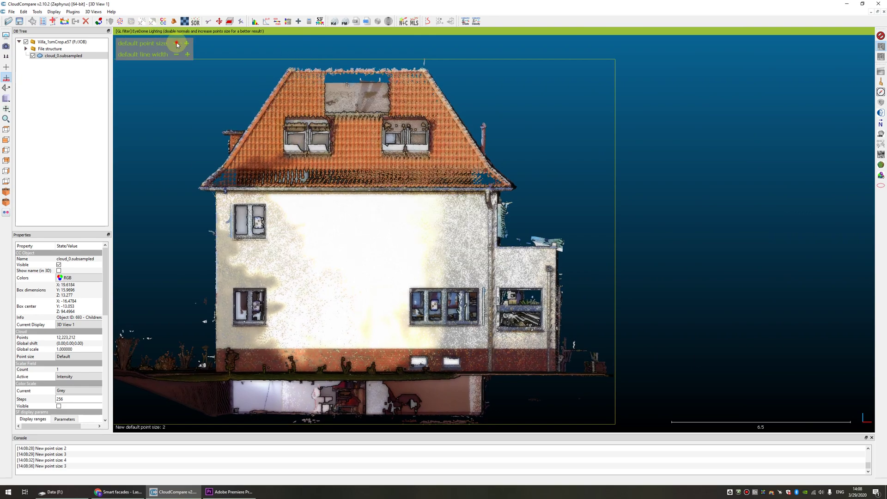
{"action": "right_click_drag", "start_coordinate": [298, 181], "coordinate": [348, 172]}
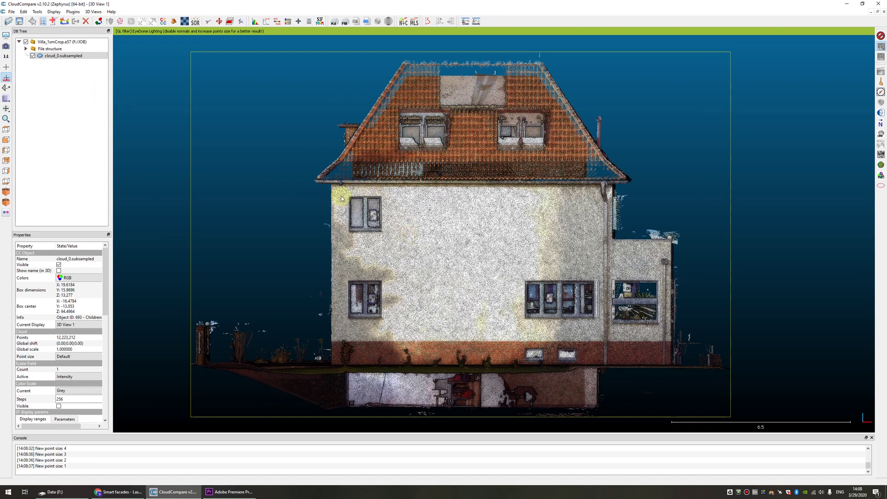
{"action": "left_click", "coordinate": [72, 12]}
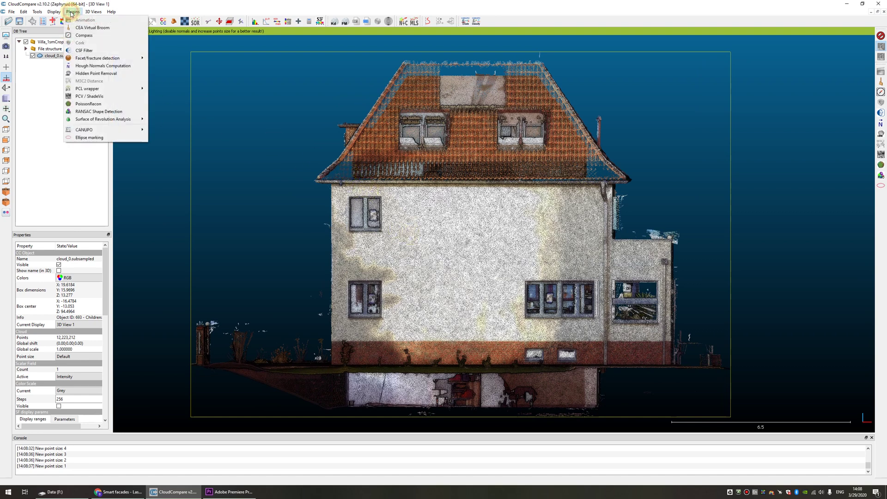
- After the perspective-only error, switch to object-centered perspective projection
{"action": "left_click", "coordinate": [97, 74]}
{"action": "left_click", "coordinate": [462, 256]}
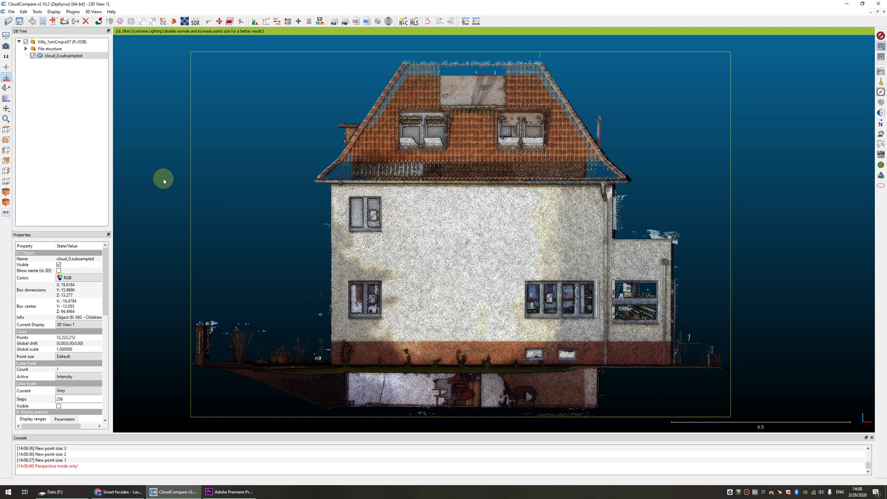
{"action": "left_click", "coordinate": [7, 102]}
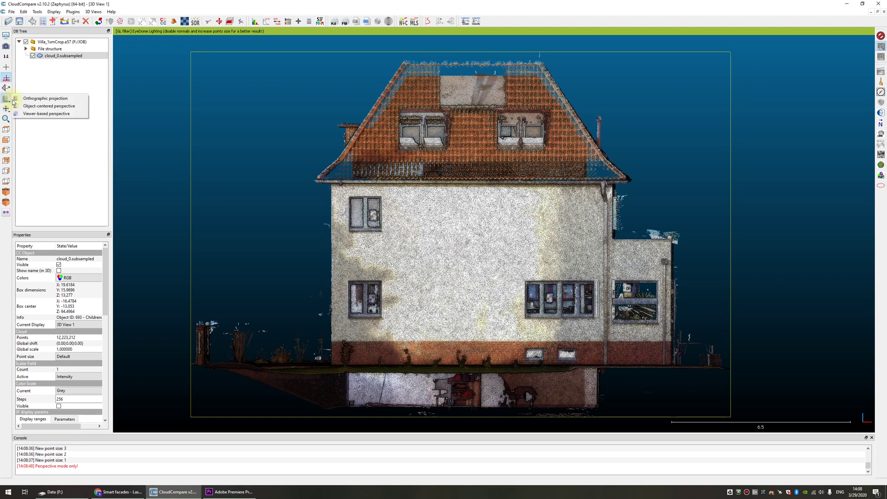
{"action": "left_click", "coordinate": [48, 105]}
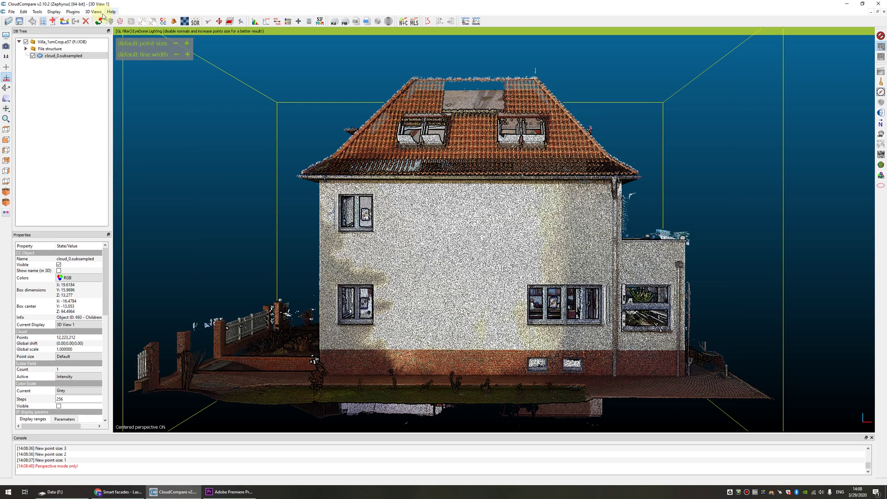
- Run Hidden Point Removal with the chosen level to create the visible-points cloud
{"action": "left_click", "coordinate": [74, 12]}
{"action": "left_click", "coordinate": [97, 74]}
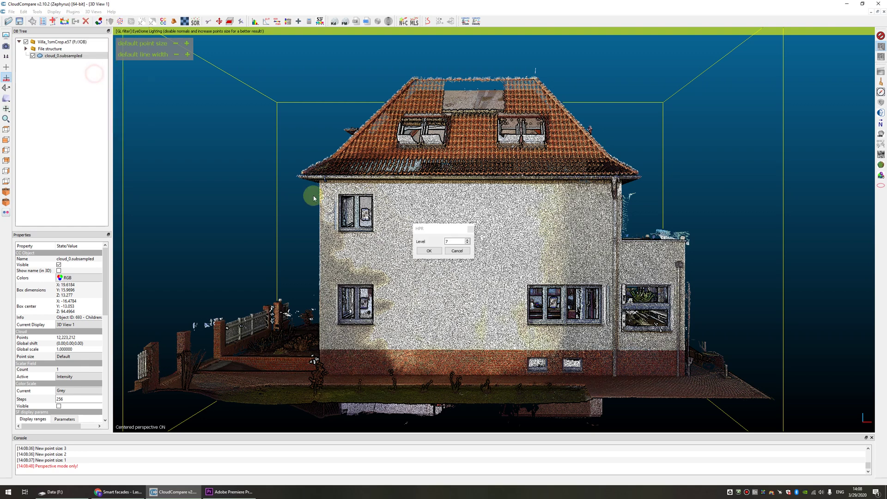
{"action": "double_click", "coordinate": [450, 241]}
{"action": "type", "text": "8"}
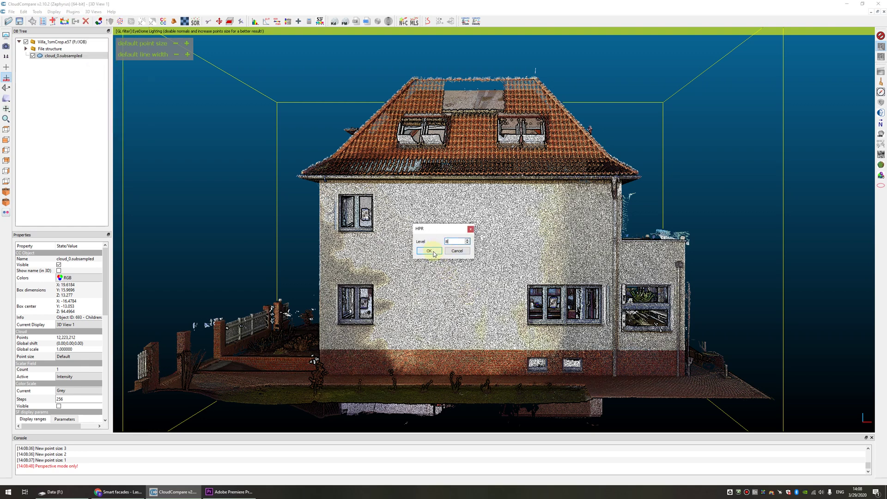
{"action": "left_click", "coordinate": [433, 252]}
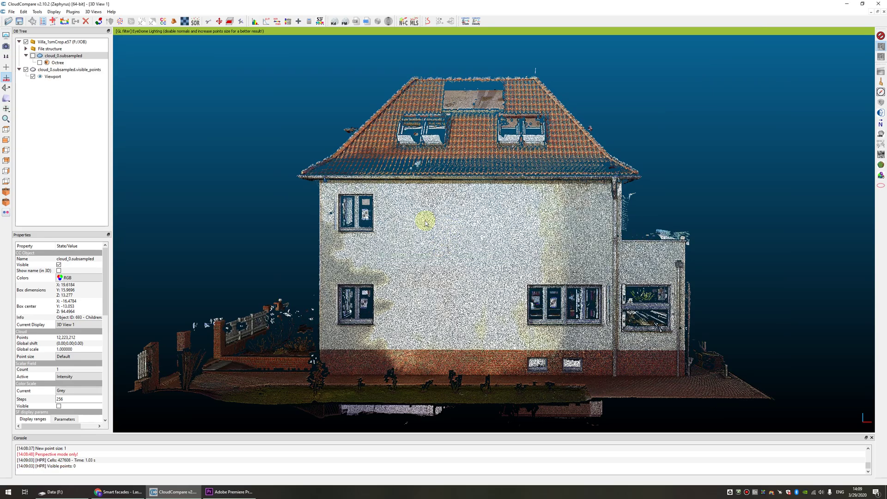
- Hide cloud_0_subsampled, select the visible_points cloud, and return to a straight facade view
{"action": "mouse_move", "coordinate": [586, 204]}
{"action": "left_mouse_down"}
{"action": "mouse_move", "coordinate": [486, 249]}
{"action": "mouse_move", "coordinate": [638, 257]}
{"action": "left_mouse_up"}
{"action": "left_click", "coordinate": [26, 56]}
{"action": "left_click", "coordinate": [69, 69]}
{"action": "left_click_drag", "start_coordinate": [537, 187], "coordinate": [464, 269]}
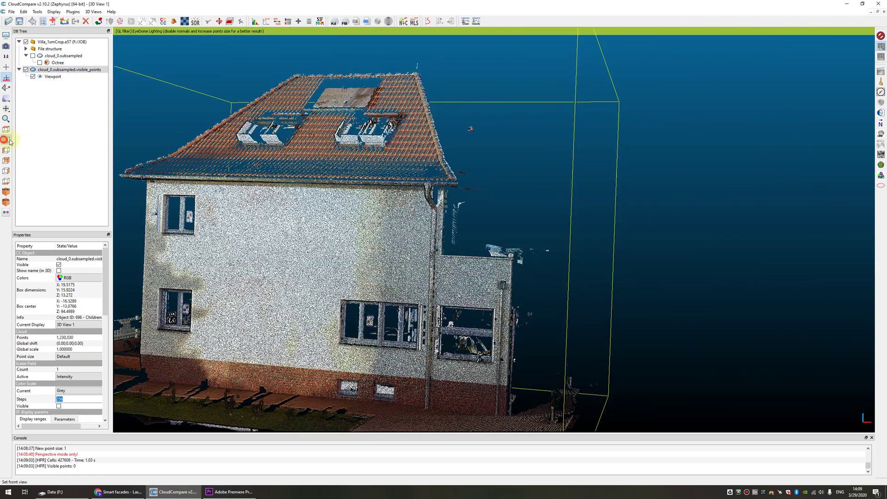
{"action": "left_click", "coordinate": [5, 140]}
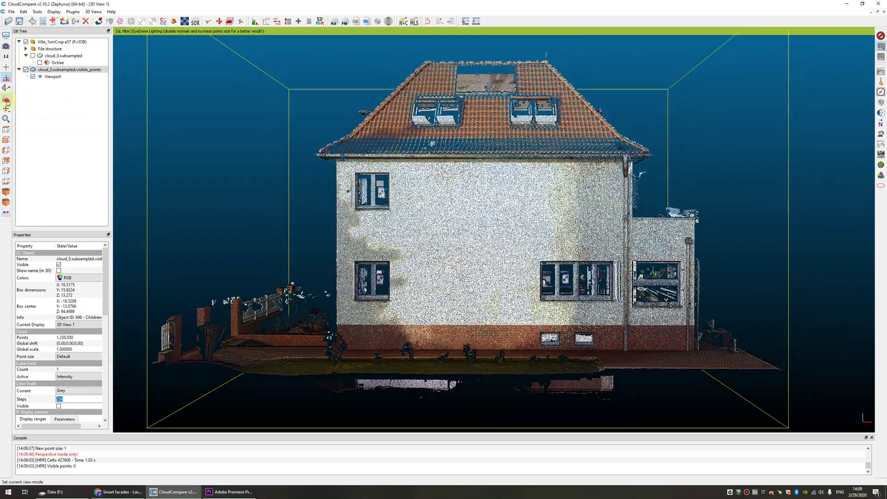
- Set orthographic projection and start the Segment tool
{"action": "left_click", "coordinate": [7, 101]}
{"action": "left_click", "coordinate": [40, 99]}
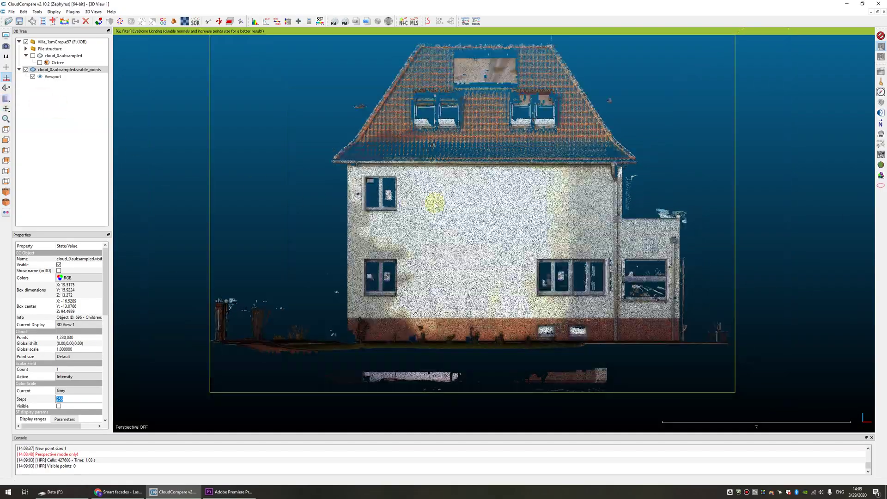
{"action": "scroll", "coordinate": [430, 199], "scroll_direction": "down", "scroll_amount": 2}
{"action": "scroll", "coordinate": [430, 199], "scroll_direction": "up", "scroll_amount": 3}
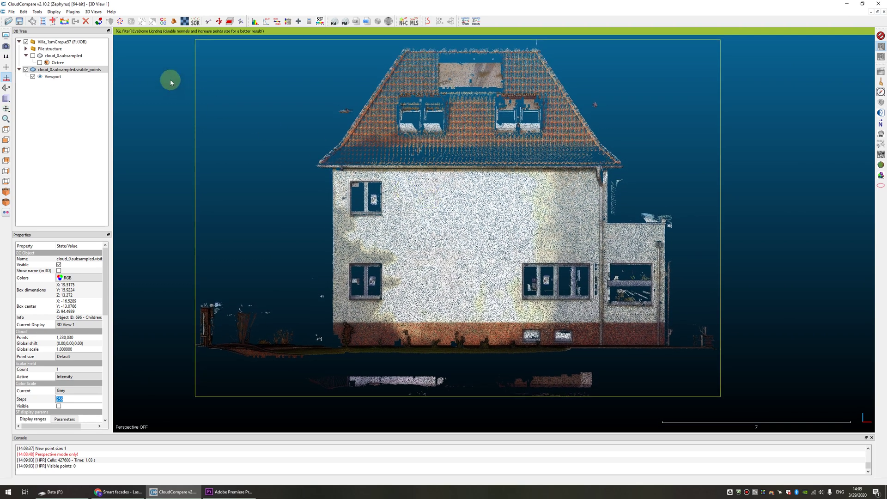
{"action": "left_click", "coordinate": [208, 21]}
- Cut out the slab of points beneath the house with a polygon outline
{"action": "left_click", "coordinate": [193, 364]}
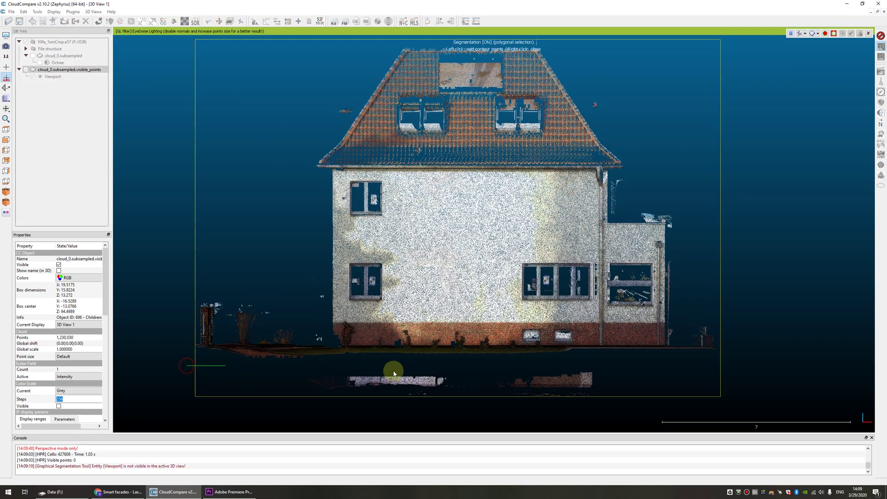
{"action": "left_click", "coordinate": [728, 359]}
{"action": "left_click", "coordinate": [759, 394]}
{"action": "left_click", "coordinate": [200, 396]}
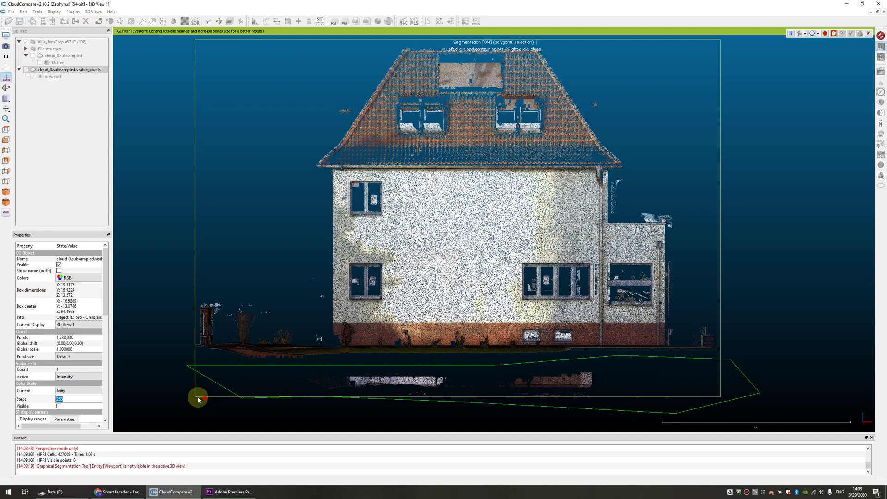
{"action": "right_click", "coordinate": [463, 258]}
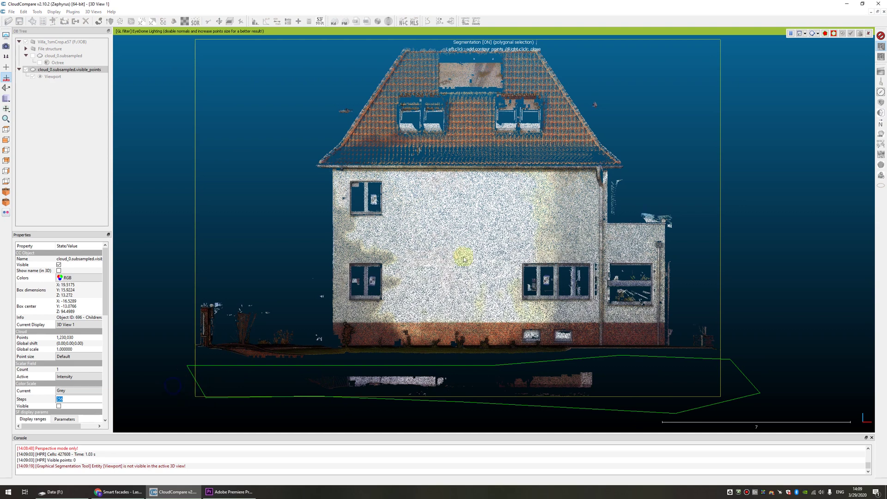
{"action": "left_click", "coordinate": [834, 34]}
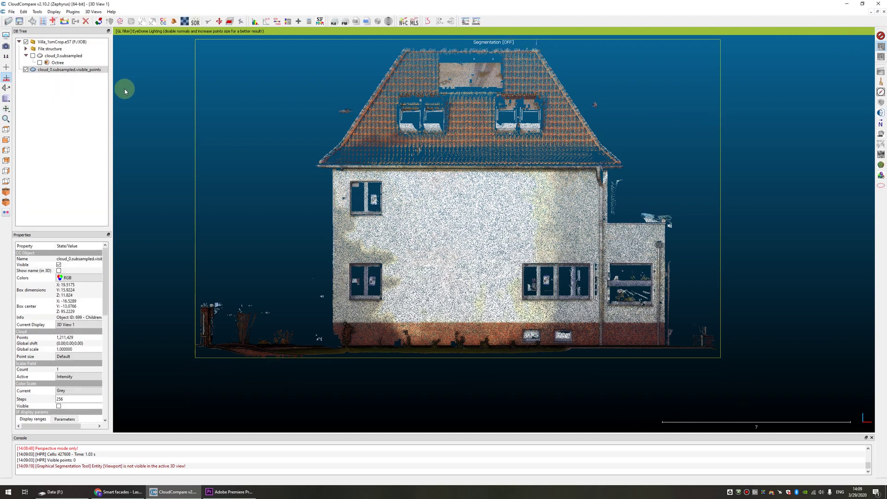
- Cut out the stray points beside the roof and confirm the segmentation
{"action": "left_click", "coordinate": [217, 22]}
{"action": "left_click", "coordinate": [320, 85]}
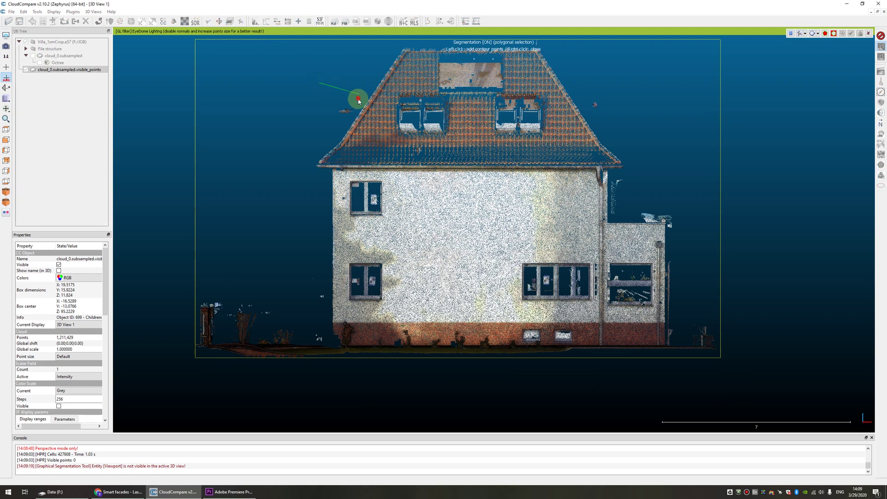
{"action": "left_click", "coordinate": [358, 92]}
{"action": "left_click", "coordinate": [345, 111]}
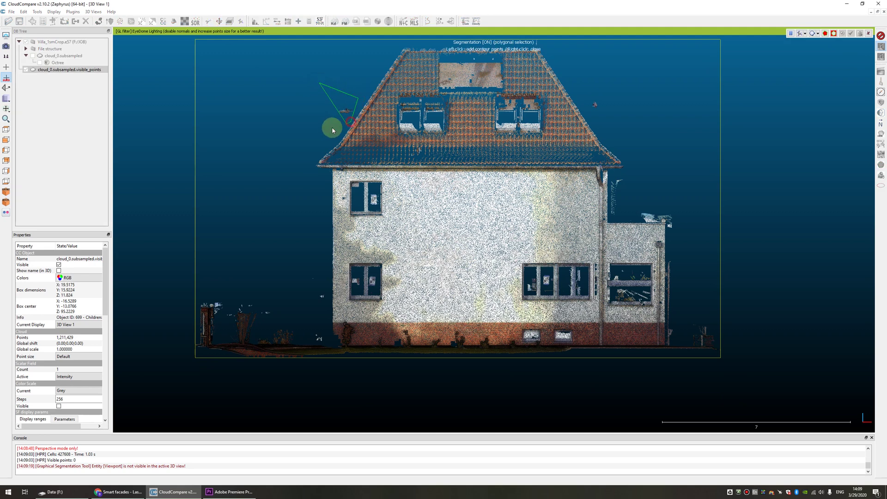
{"action": "left_click", "coordinate": [834, 33]}
{"action": "left_click", "coordinate": [859, 34]}
{"action": "right_click_drag", "start_coordinate": [363, 17], "coordinate": [318, 48]}
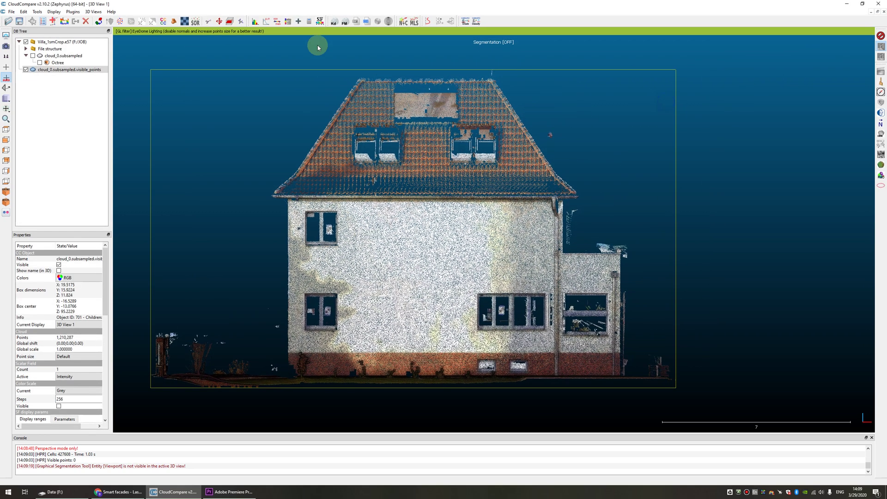
{"action": "mouse_move", "coordinate": [139, 45]}
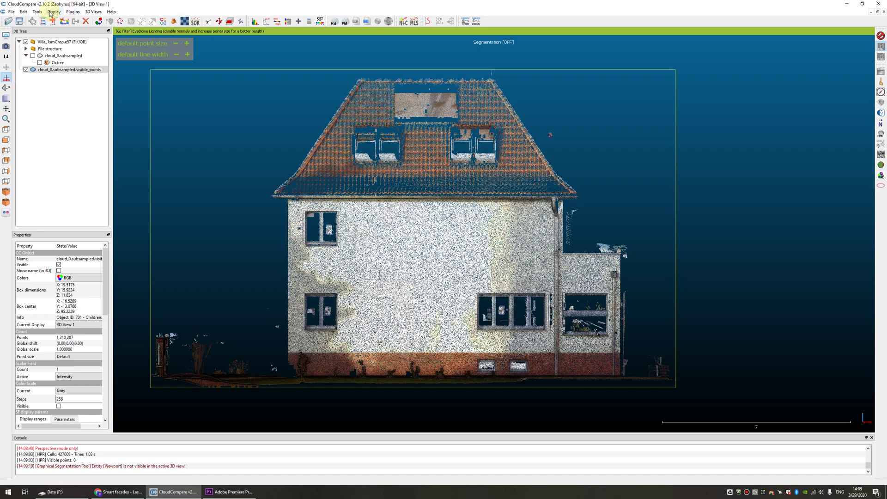
- Render the facade to Desktop 4.bmp at zoom 7.00, after cancelling the first attempt
{"action": "left_click", "coordinate": [53, 12]}
{"action": "left_click", "coordinate": [76, 92]}
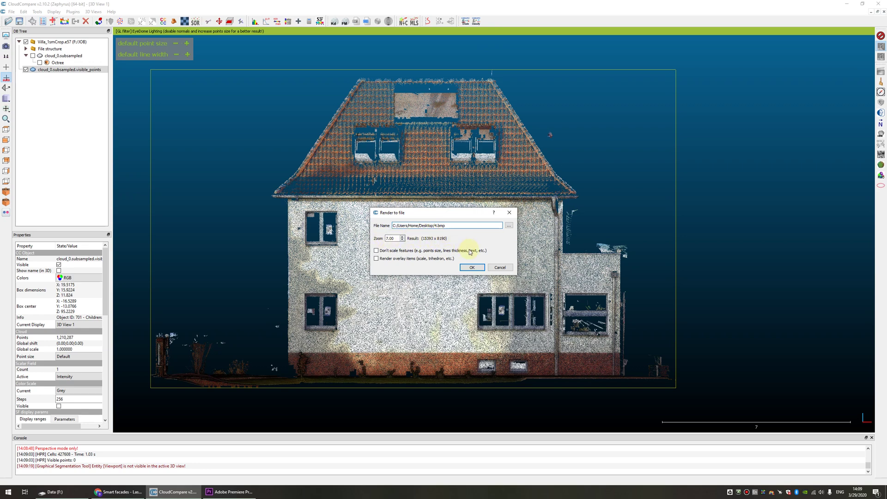
{"action": "left_click", "coordinate": [500, 268]}
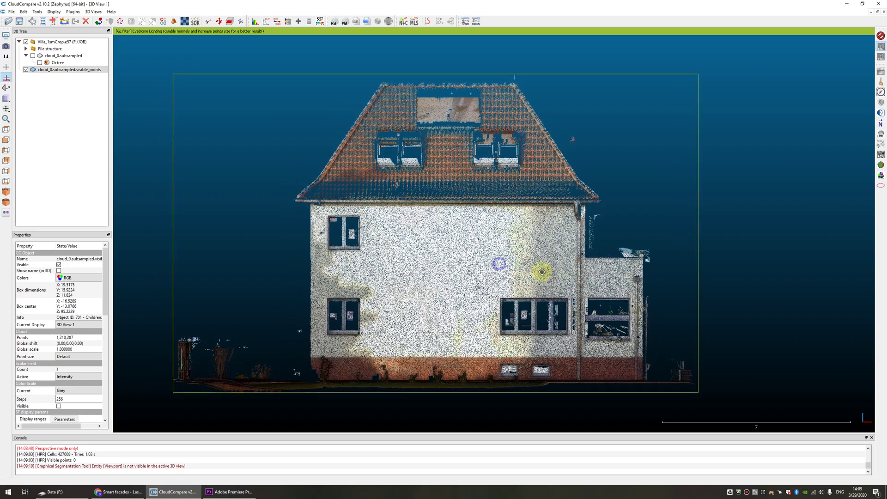
{"action": "scroll", "coordinate": [538, 254], "scroll_direction": "up", "scroll_amount": 3}
{"action": "scroll", "coordinate": [538, 254], "scroll_direction": "down", "scroll_amount": 3}
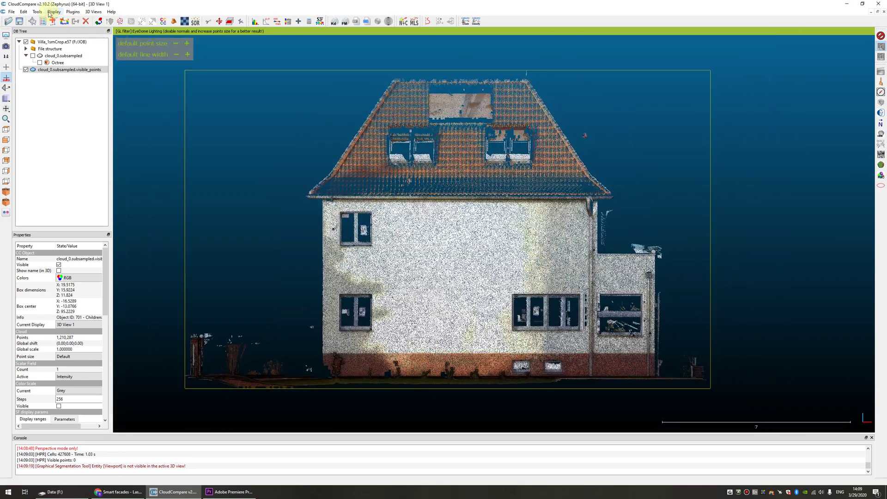
{"action": "left_click", "coordinate": [55, 13]}
{"action": "left_click", "coordinate": [76, 94]}
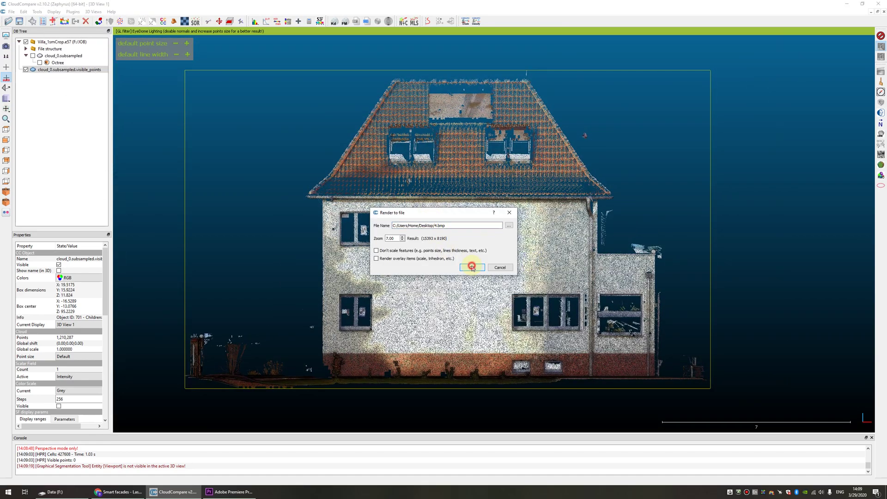
{"action": "left_click", "coordinate": [471, 267]}
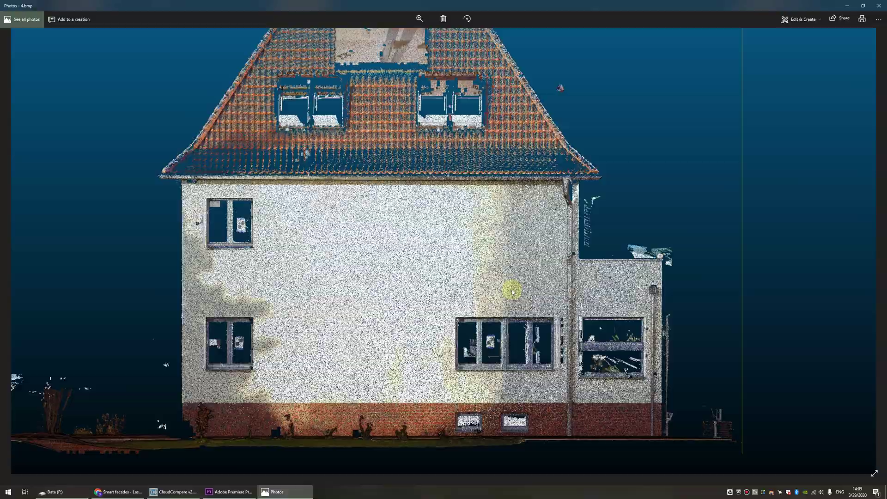
{"action": "scroll", "coordinate": [512, 290], "scroll_direction": "up", "scroll_amount": 2}
{"action": "scroll", "coordinate": [555, 292], "scroll_direction": "up", "scroll_amount": 3}
{"action": "scroll", "coordinate": [599, 291], "scroll_direction": "up", "scroll_amount": 2}
{"action": "scroll", "coordinate": [600, 291], "scroll_direction": "down", "scroll_amount": 3}
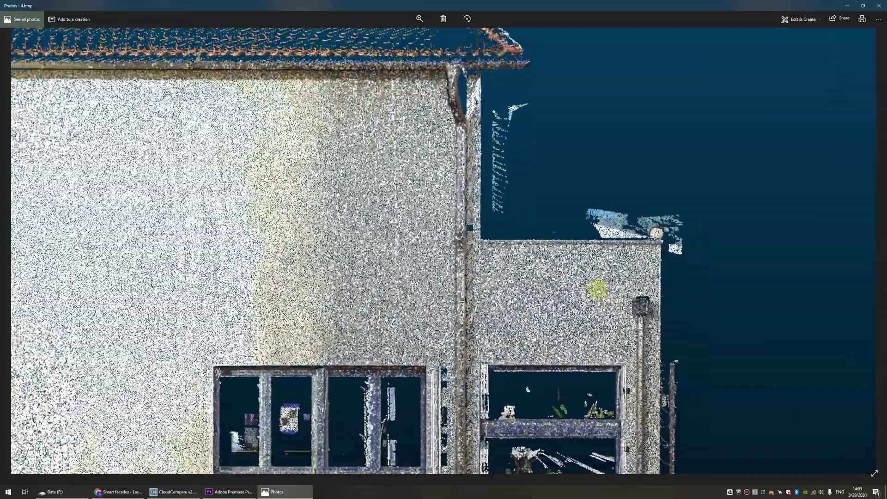
{"action": "scroll", "coordinate": [597, 284], "scroll_direction": "down", "scroll_amount": 3}
{"action": "scroll", "coordinate": [536, 187], "scroll_direction": "up", "scroll_amount": 4}
{"action": "scroll", "coordinate": [537, 188], "scroll_direction": "down", "scroll_amount": 4}
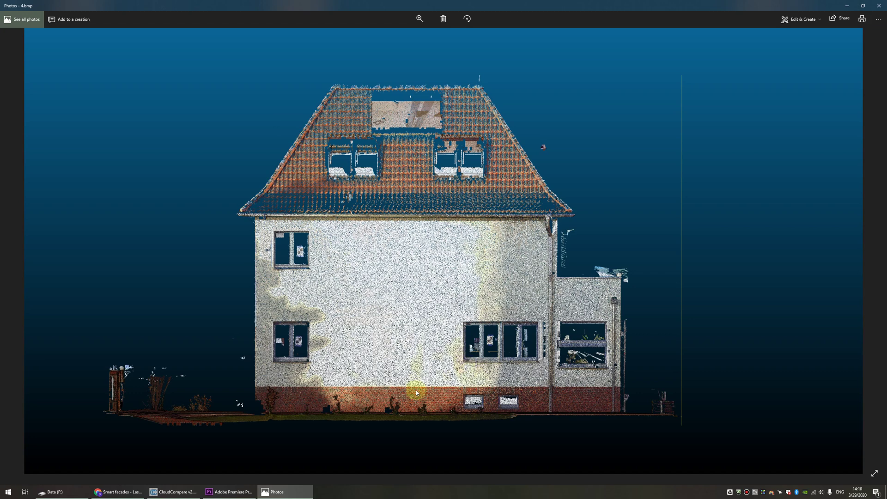
- Leave the Photos viewer and go back to CloudCompare
{"action": "left_click", "coordinate": [175, 492]}
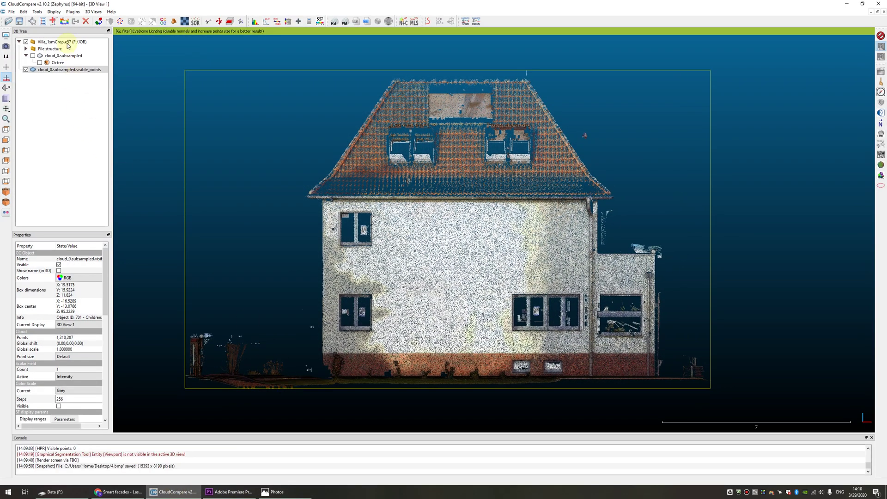
- Set the Display Settings background colour to near-black, apply it, and deselect the point cloud
{"action": "left_click", "coordinate": [54, 12]}
{"action": "left_click", "coordinate": [86, 97]}
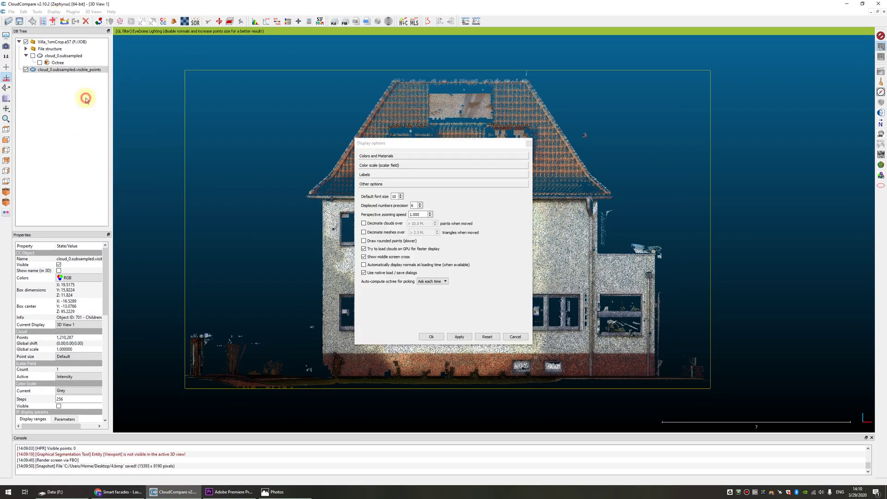
{"action": "left_click", "coordinate": [384, 156]}
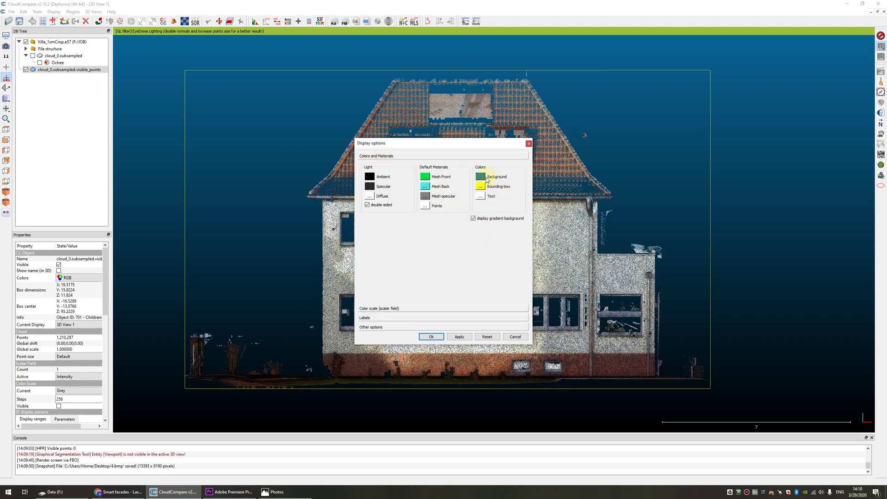
{"action": "left_click", "coordinate": [481, 177]}
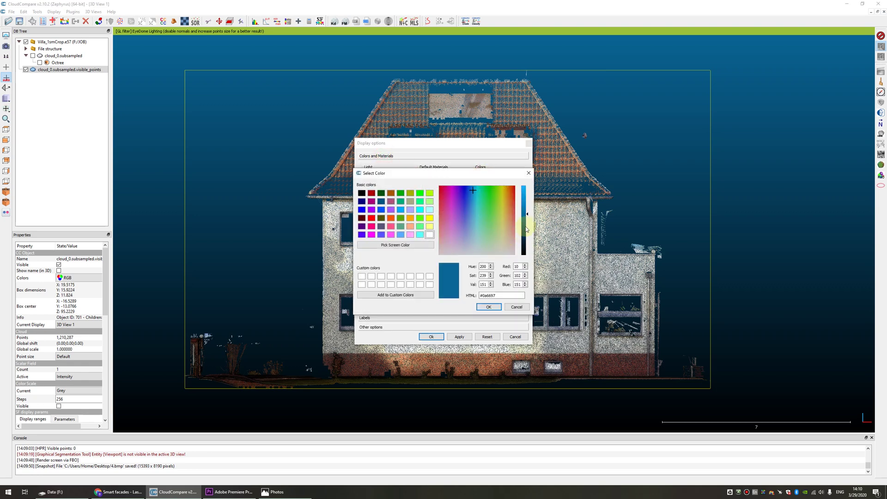
{"action": "left_click_drag", "start_coordinate": [527, 214], "coordinate": [528, 247]}
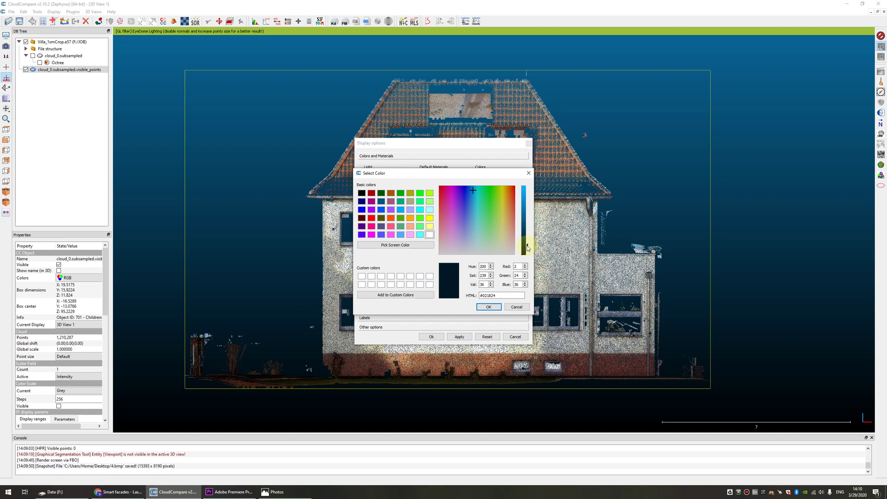
{"action": "left_click", "coordinate": [489, 307]}
{"action": "left_click", "coordinate": [460, 337]}
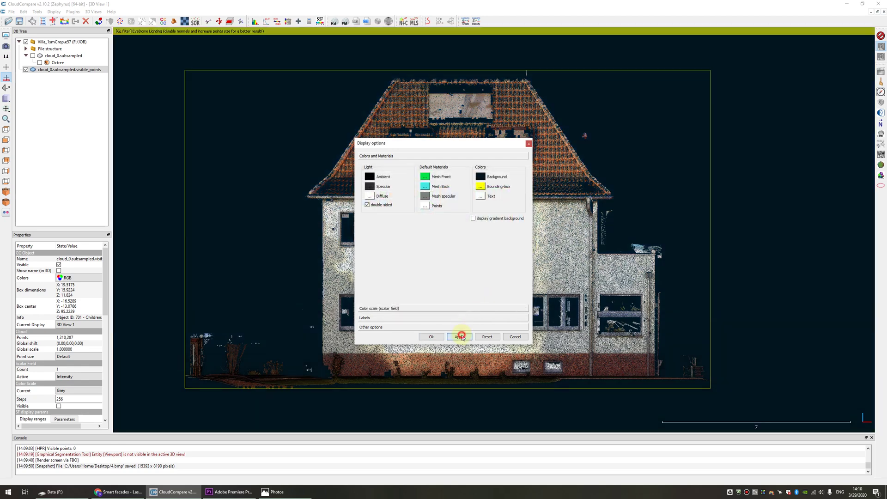
{"action": "left_click", "coordinate": [428, 337]}
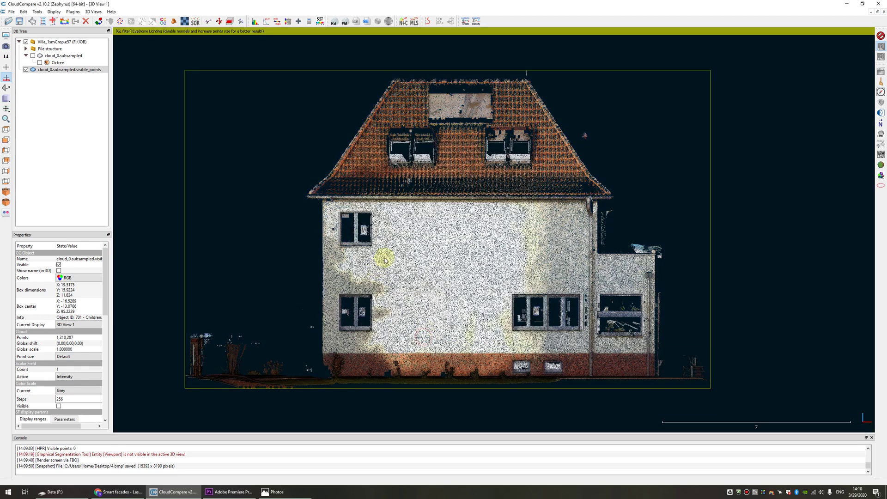
{"action": "left_click", "coordinate": [141, 109]}
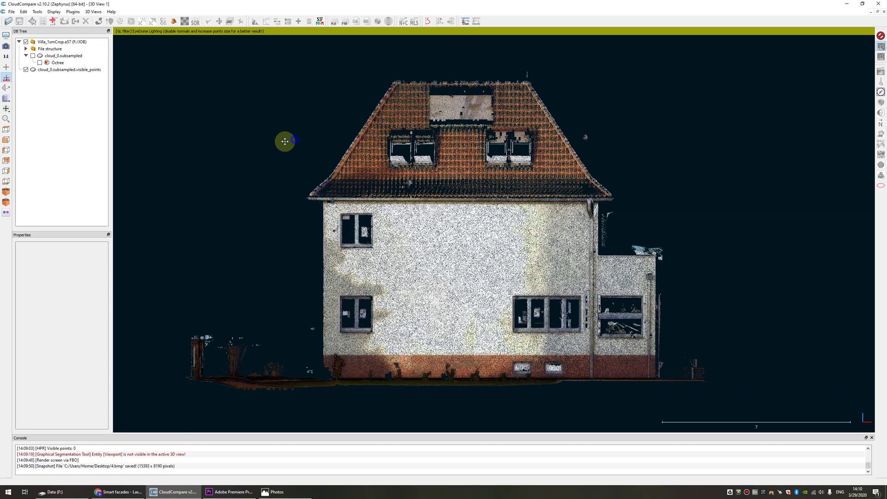
{"action": "scroll", "coordinate": [291, 129], "scroll_direction": "up", "scroll_amount": 4}
- Render the current facade view to file as 5.bmp, then show the desktop with Win+D
{"action": "left_click", "coordinate": [54, 12]}
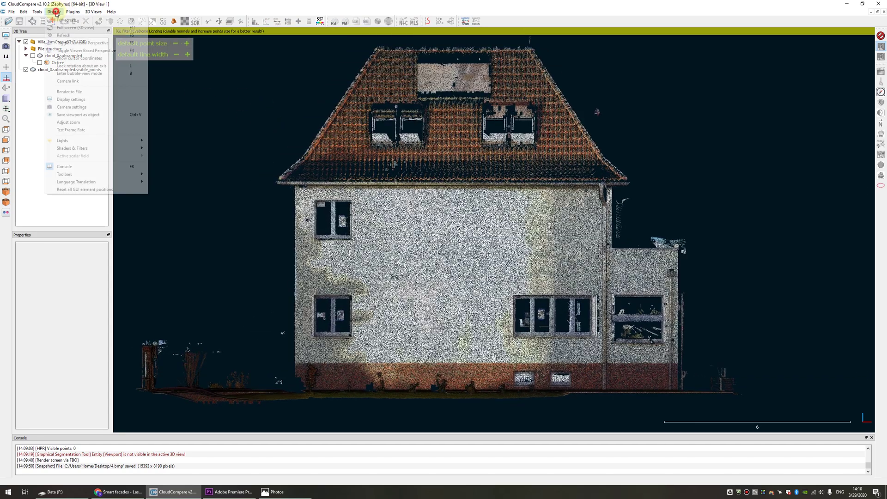
{"action": "left_click", "coordinate": [77, 55]}
{"action": "type", "text": "C:/Users/Home/Desktop/5.bmp"}
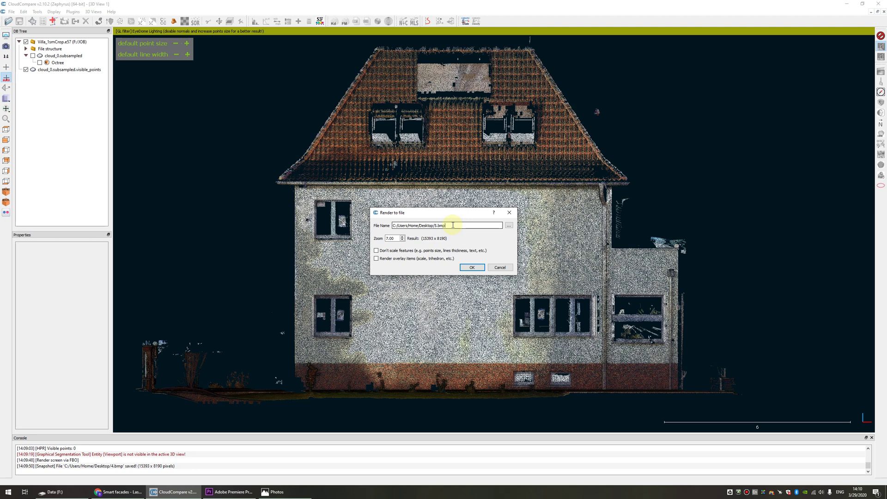
{"action": "key", "text": "Return"}
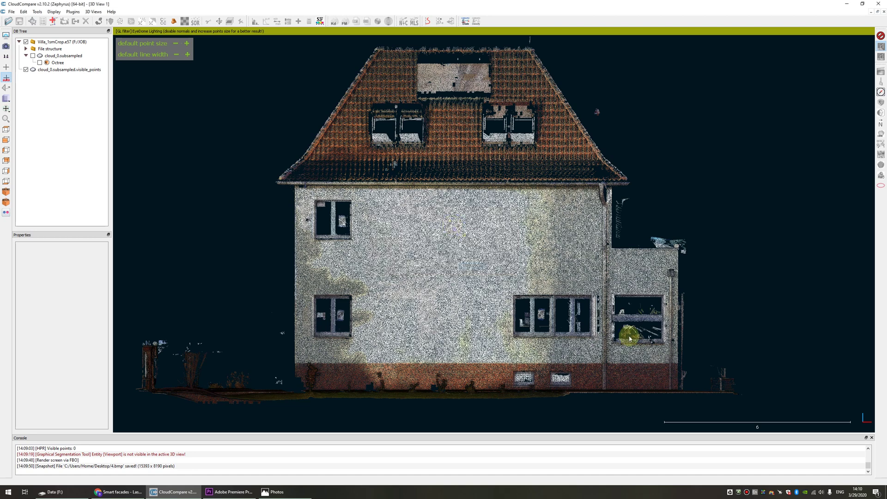
{"action": "key", "text": "super+d"}
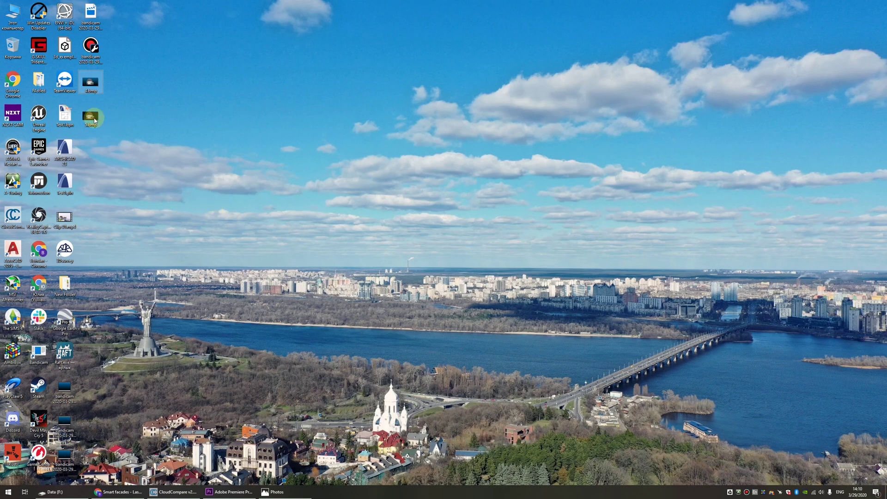
- Open 5.bmp from the desktop in Photos
{"action": "double_click", "coordinate": [90, 116]}
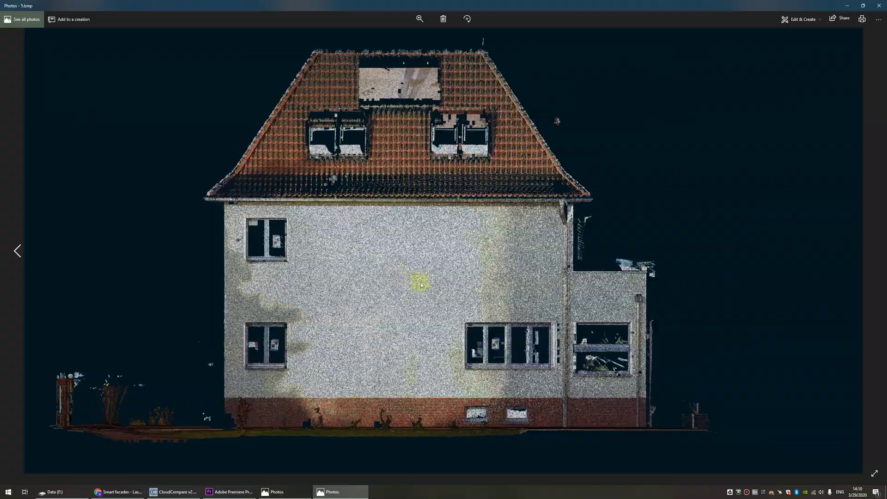
{"action": "scroll", "coordinate": [528, 316], "scroll_direction": "up", "scroll_amount": 3}
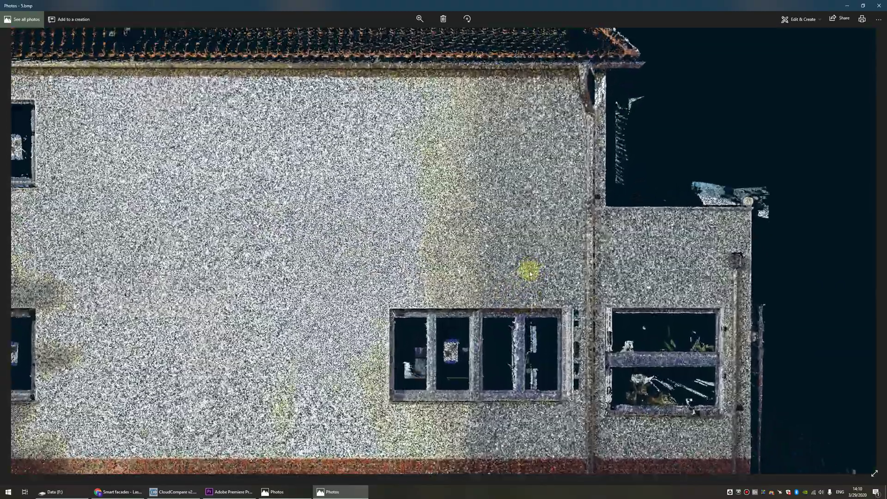